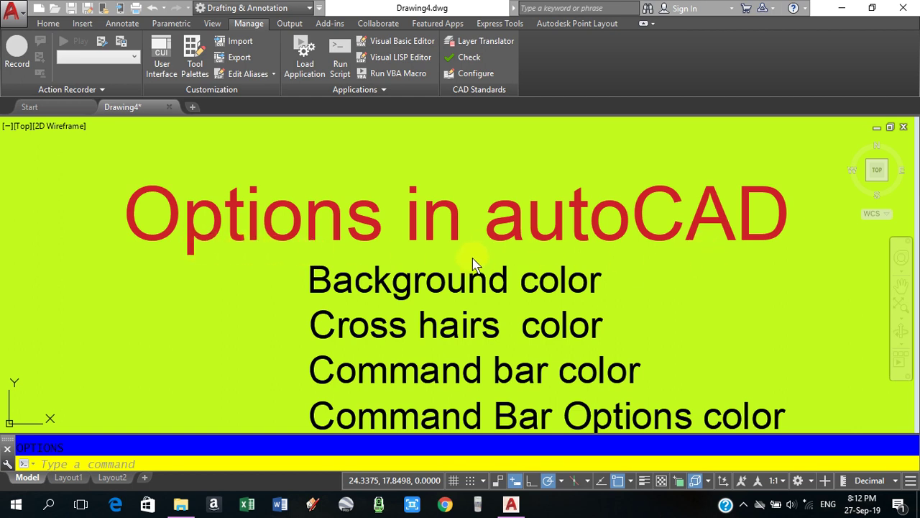
Step: Pan and zoom out until the whole topic list, Background color to Open and Save Options, fits on screen
{"action": "middle_click_drag", "start_coordinate": [631, 342], "coordinate": [612, 211]}
{"action": "scroll", "coordinate": [612, 212], "scroll_direction": "down", "scroll_amount": 1}
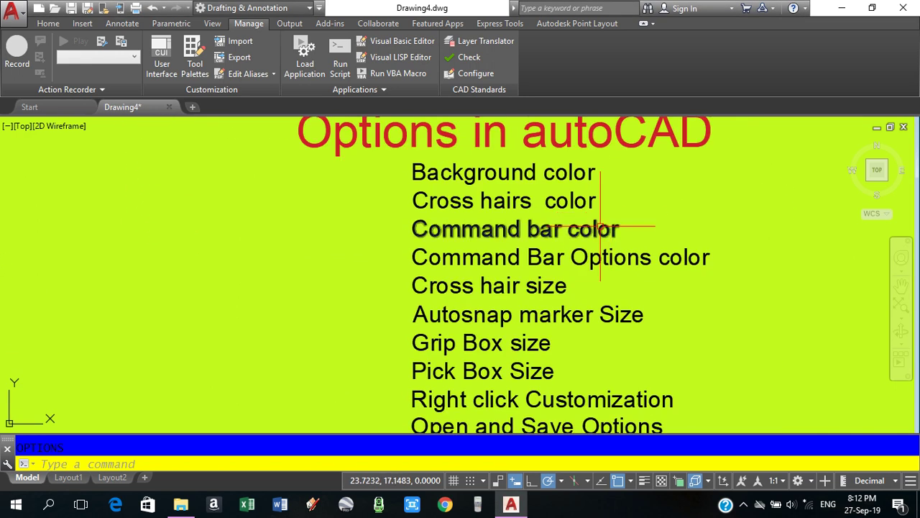
{"action": "middle_click_drag", "start_coordinate": [568, 262], "coordinate": [506, 236]}
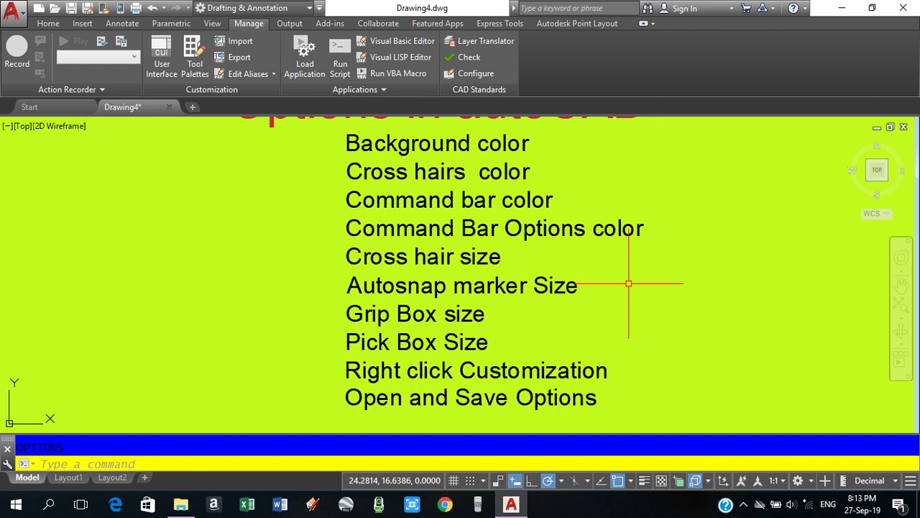
{"action": "left_click", "coordinate": [13, 11]}
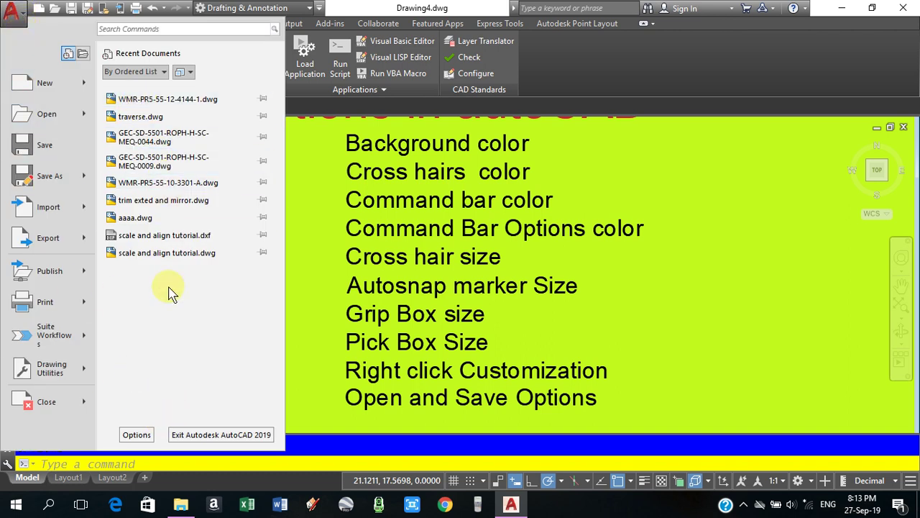
Step: Open Options from the application menu, then from the right-click menu, then with the OP command
{"action": "left_click", "coordinate": [137, 435]}
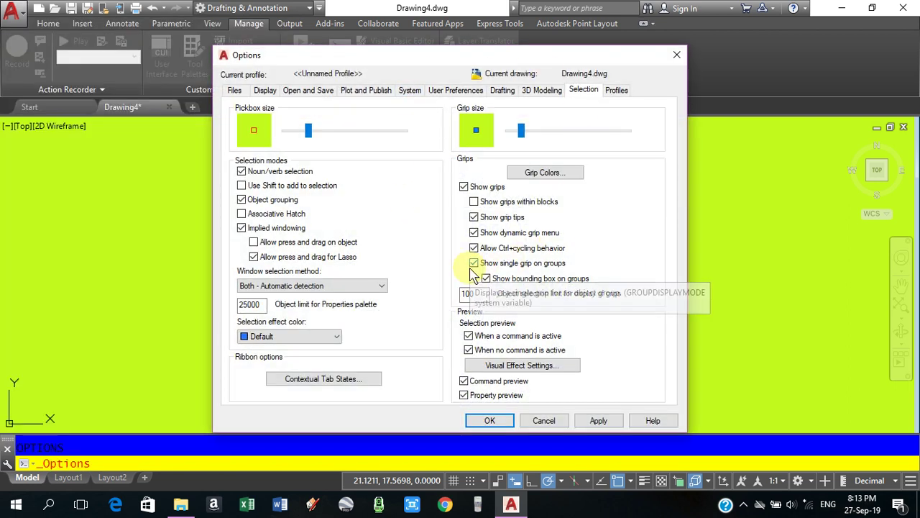
{"action": "key", "text": "Escape"}
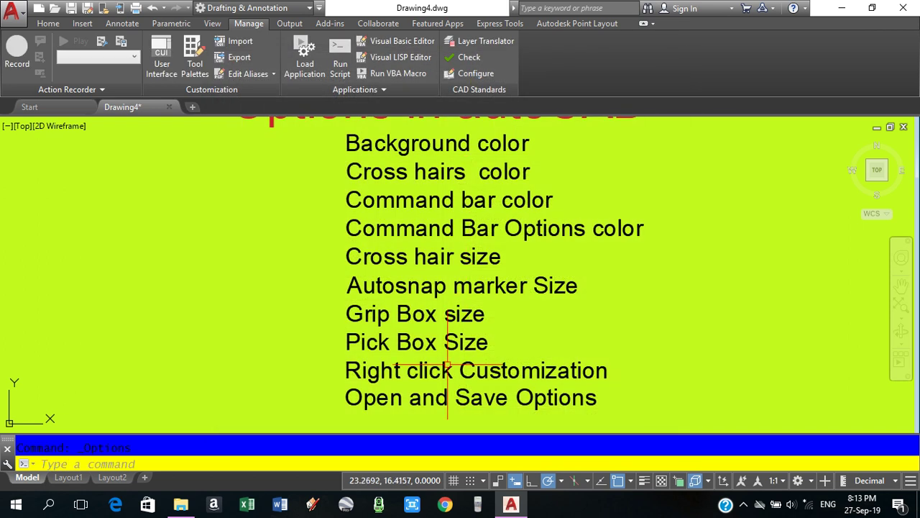
{"action": "right_click", "coordinate": [634, 183]}
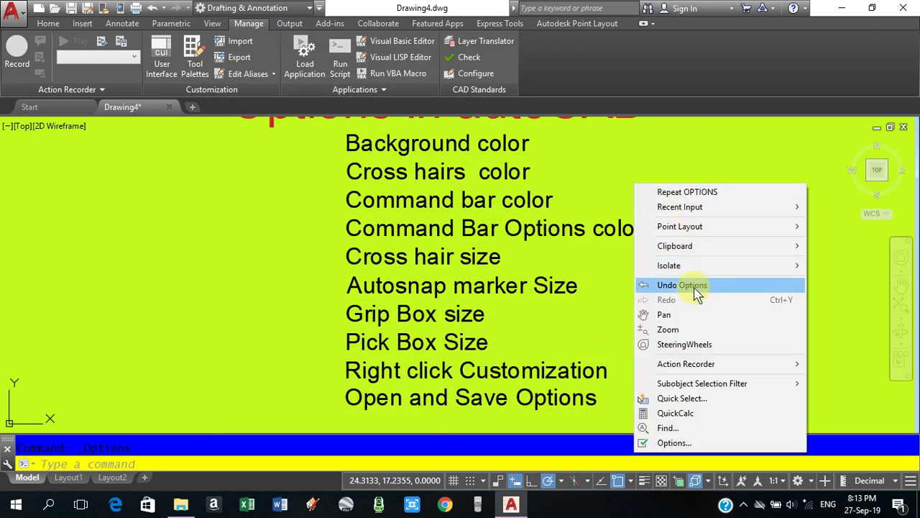
{"action": "left_click", "coordinate": [673, 442]}
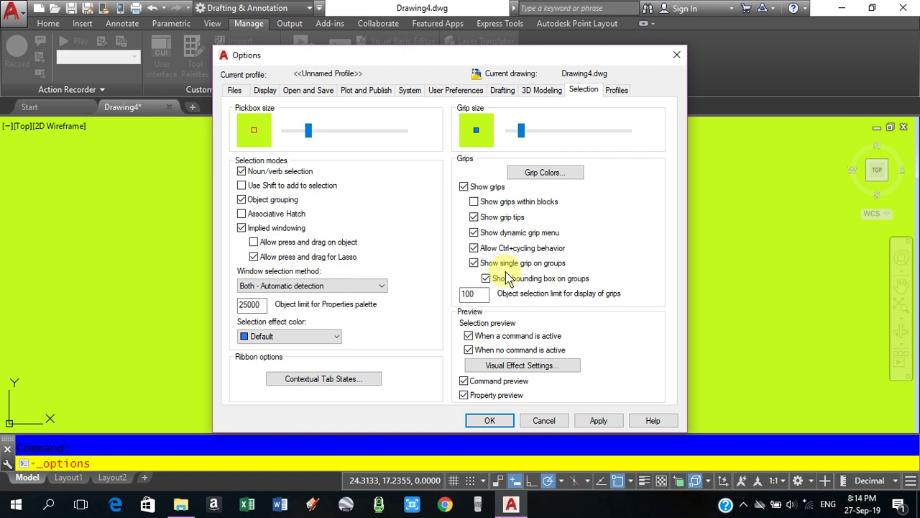
{"action": "key", "text": "Return"}
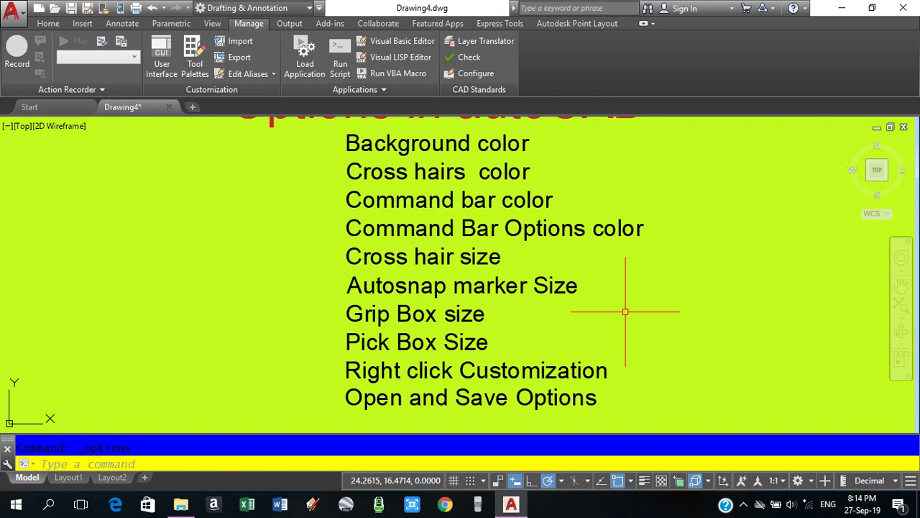
{"action": "type", "text": "o"}
{"action": "key", "text": "Return"}
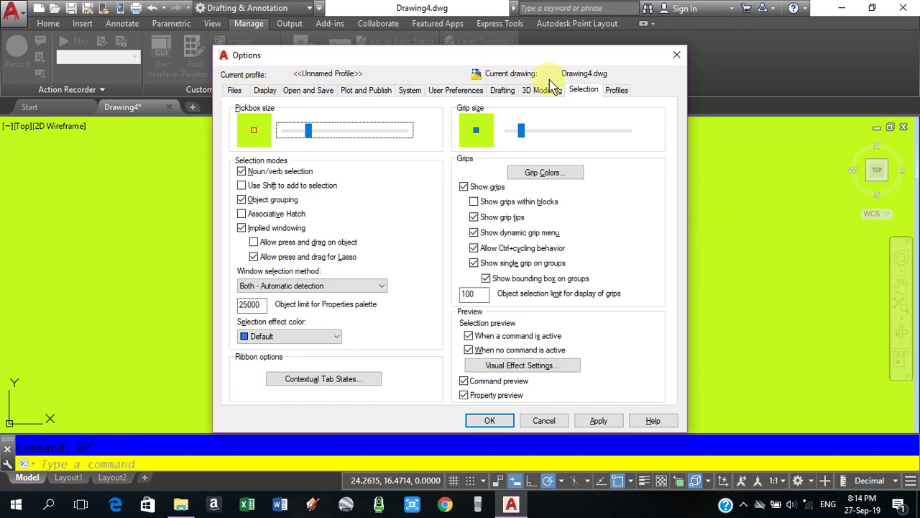
Step: Set the 2D model space uniform background to Black under Display colors and apply it
{"action": "left_click", "coordinate": [265, 91]}
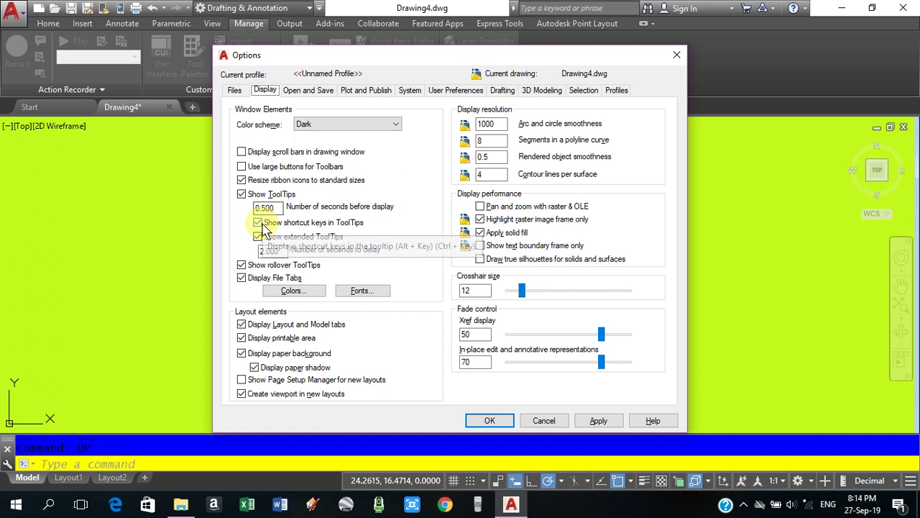
{"action": "left_click", "coordinate": [292, 292]}
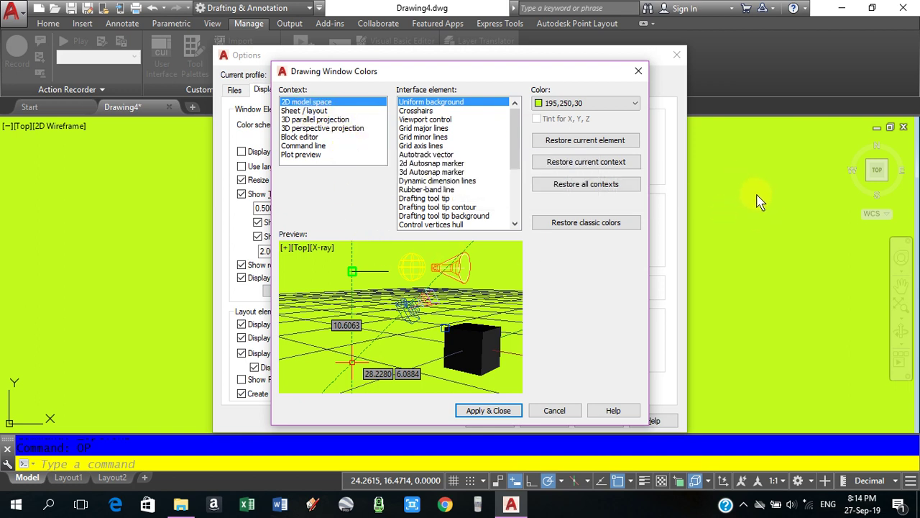
{"action": "left_click", "coordinate": [309, 105]}
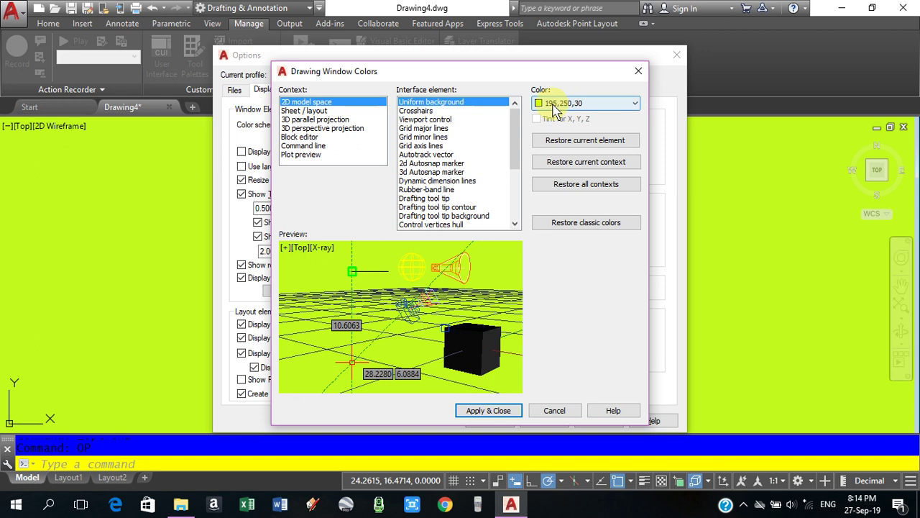
{"action": "left_click", "coordinate": [585, 106]}
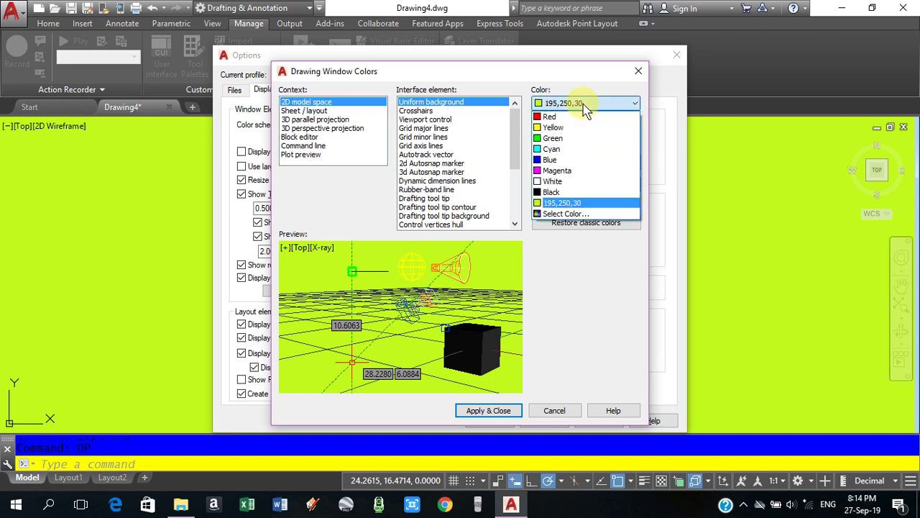
{"action": "left_click", "coordinate": [553, 193]}
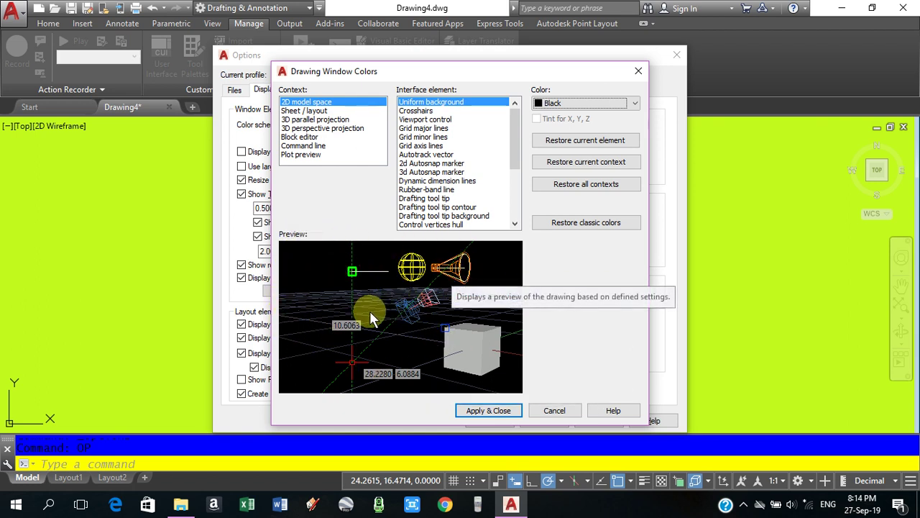
{"action": "left_click", "coordinate": [495, 410]}
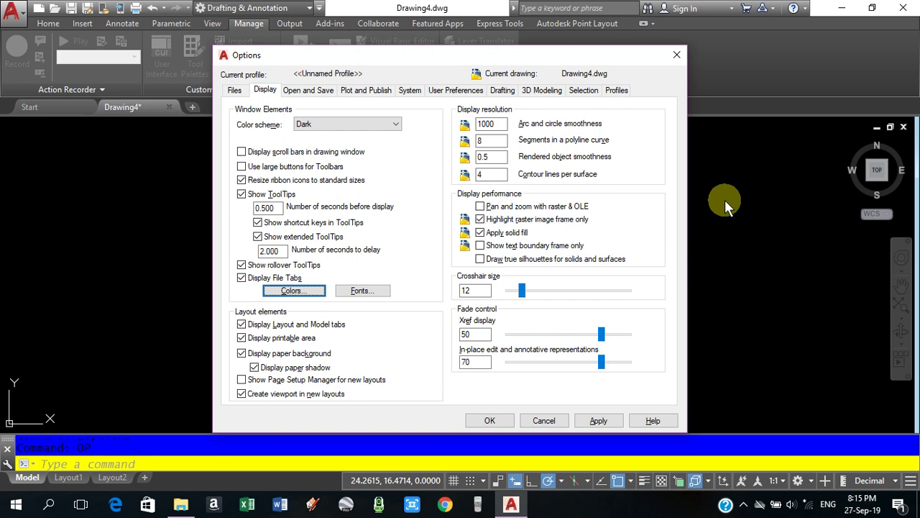
{"action": "left_click", "coordinate": [596, 420]}
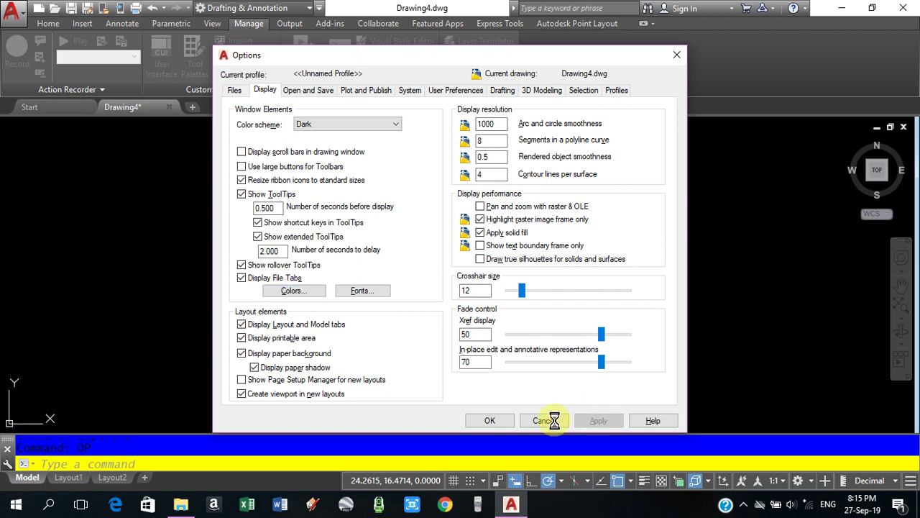
{"action": "left_click", "coordinate": [488, 420]}
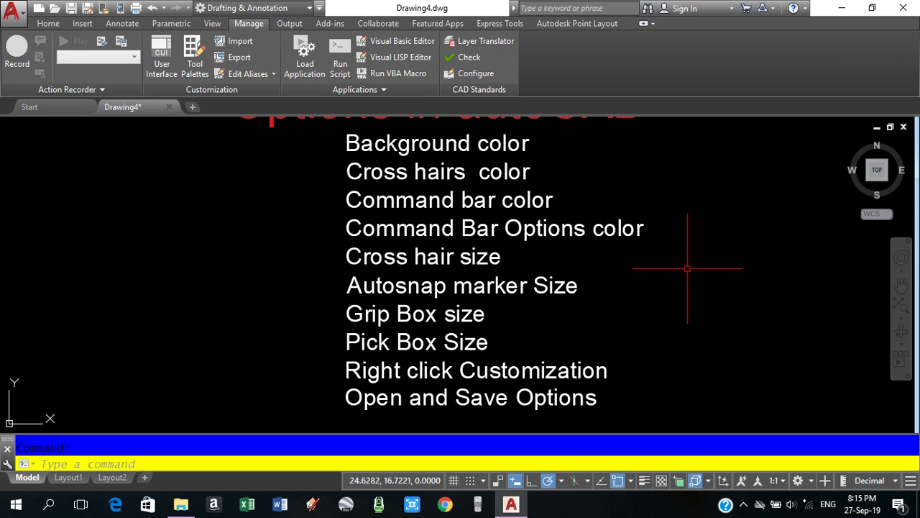
Step: Change the 2D model space crosshair colour from red to White via right-click Options
{"action": "right_click", "coordinate": [682, 197]}
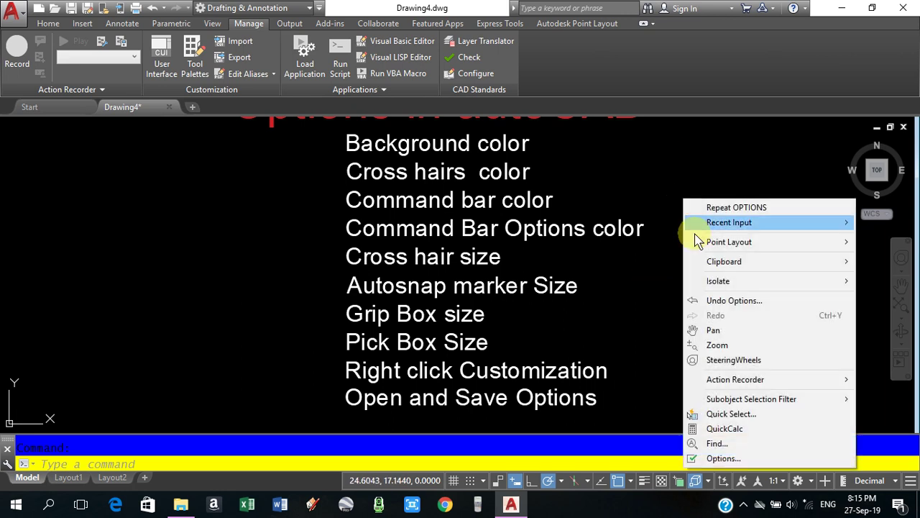
{"action": "left_click", "coordinate": [728, 455]}
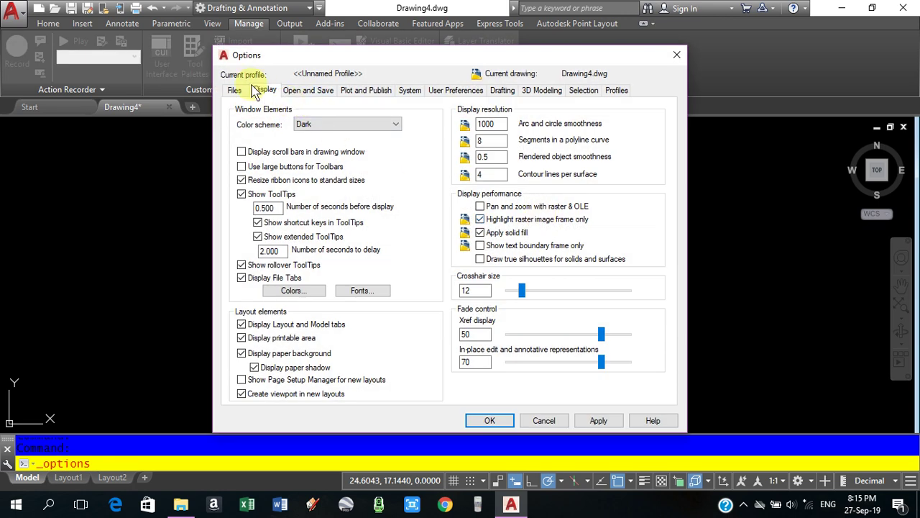
{"action": "left_click", "coordinate": [292, 292]}
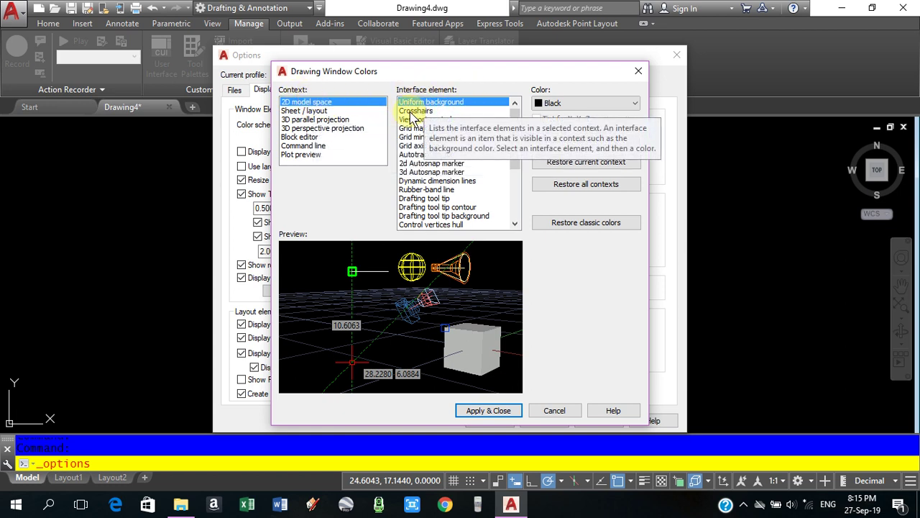
{"action": "left_click", "coordinate": [411, 113]}
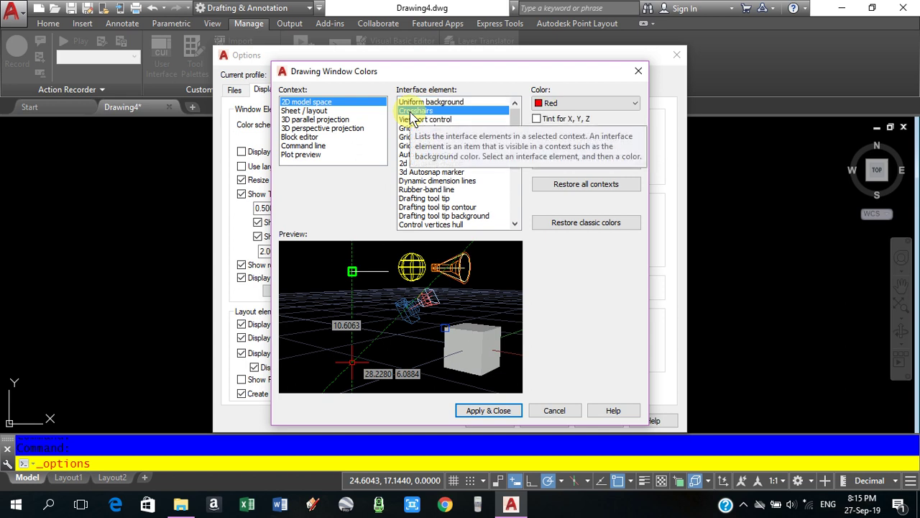
{"action": "left_click", "coordinate": [579, 106]}
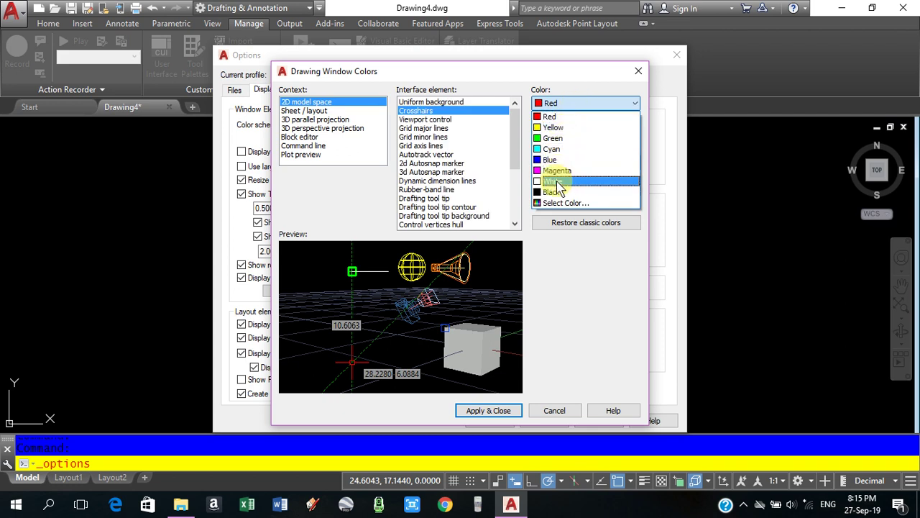
{"action": "left_click", "coordinate": [559, 181]}
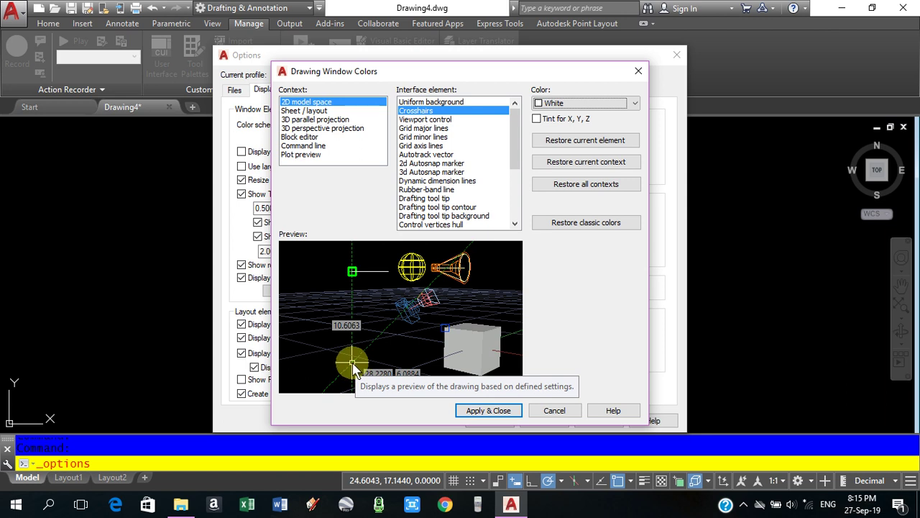
{"action": "left_click", "coordinate": [491, 411]}
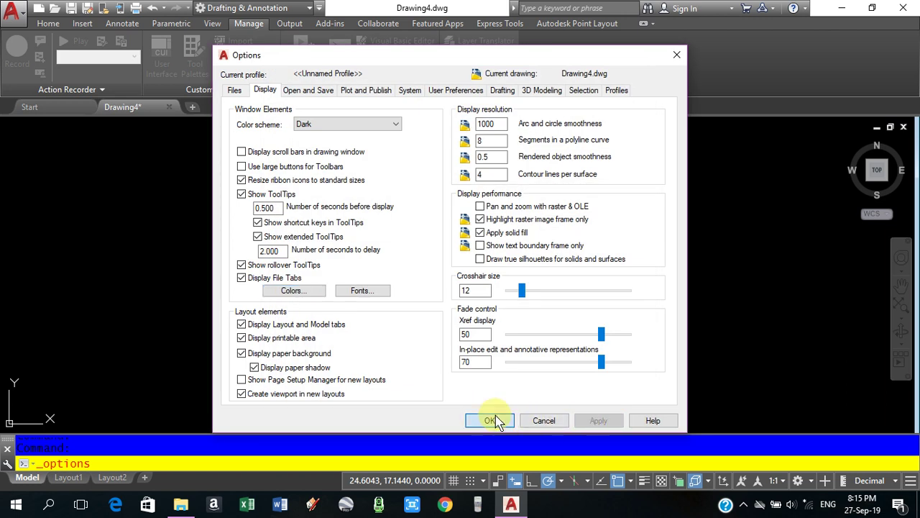
{"action": "left_click", "coordinate": [496, 414]}
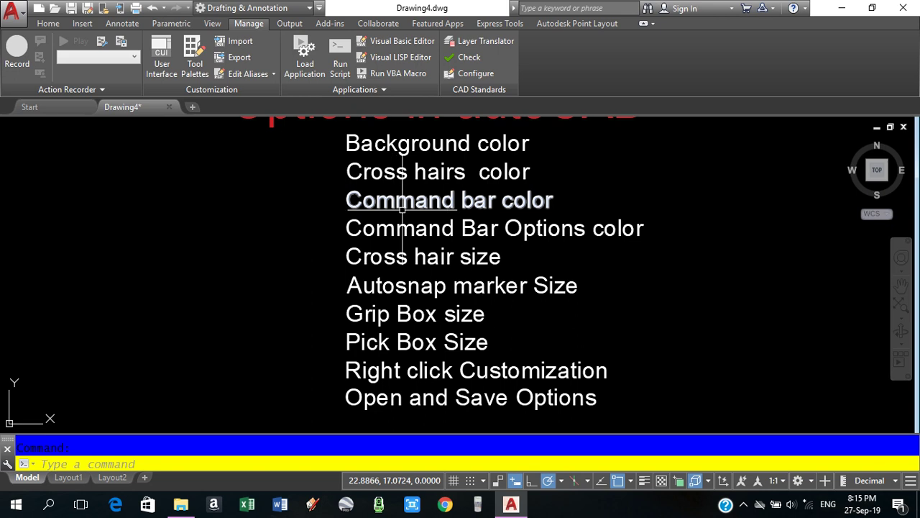
Step: Set the Command line context's command history background to White in Drawing Window Colors
{"action": "left_click", "coordinate": [113, 459]}
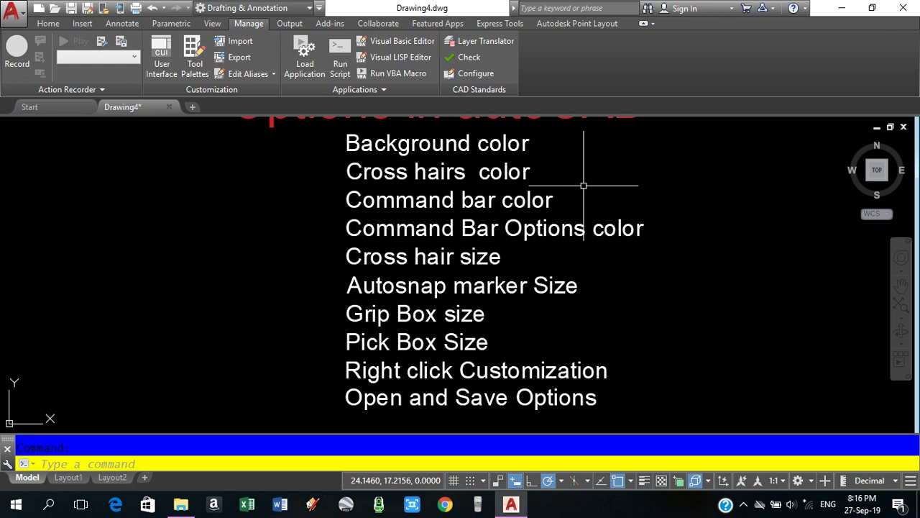
{"action": "left_click", "coordinate": [23, 14]}
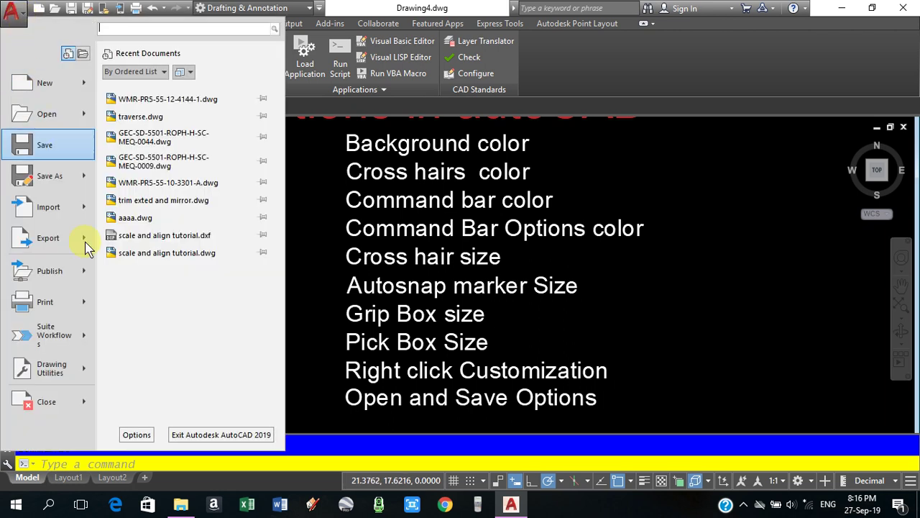
{"action": "left_click", "coordinate": [137, 435]}
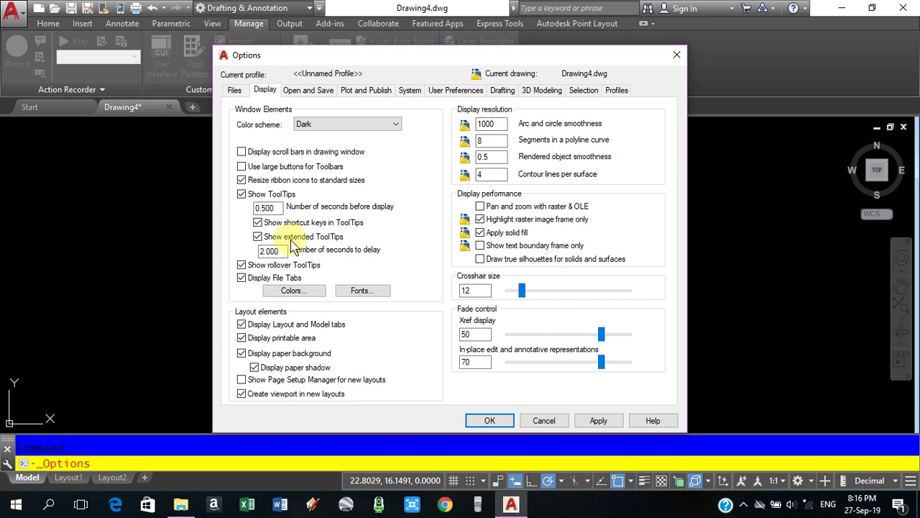
{"action": "left_click", "coordinate": [294, 291]}
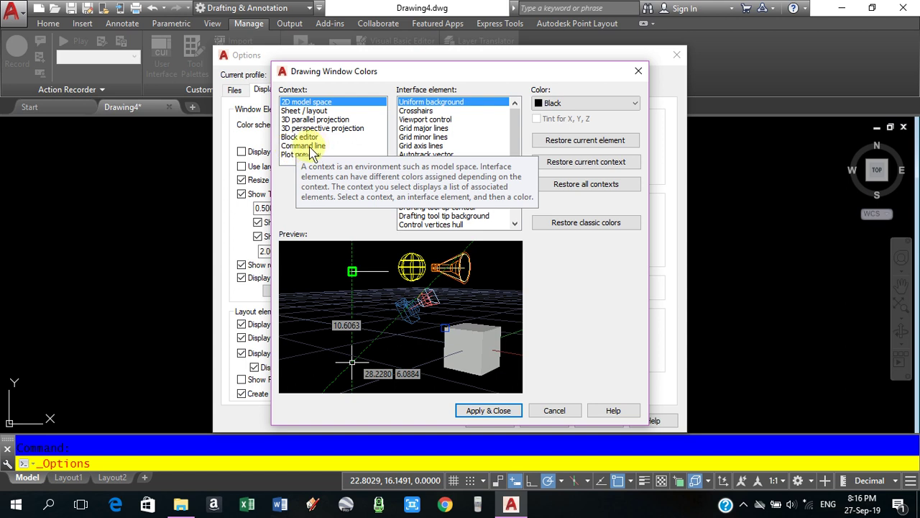
{"action": "left_click", "coordinate": [302, 146]}
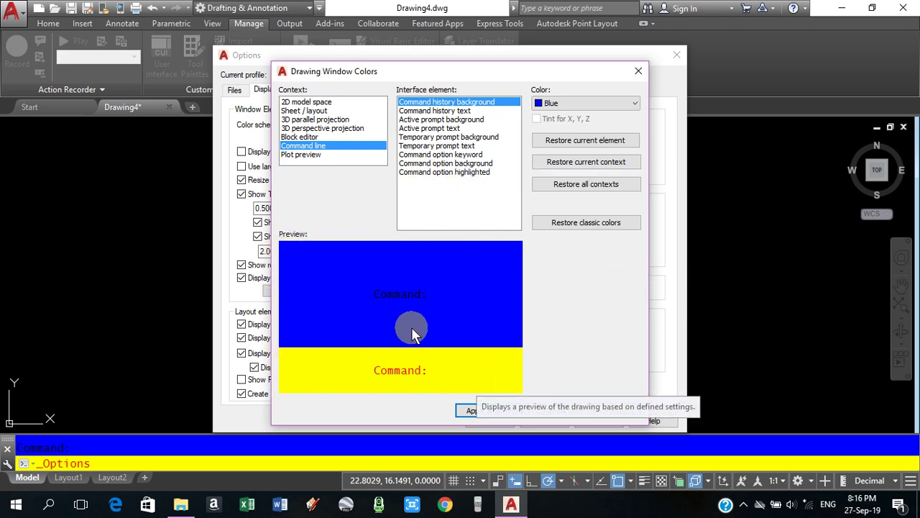
{"action": "left_click", "coordinate": [421, 105]}
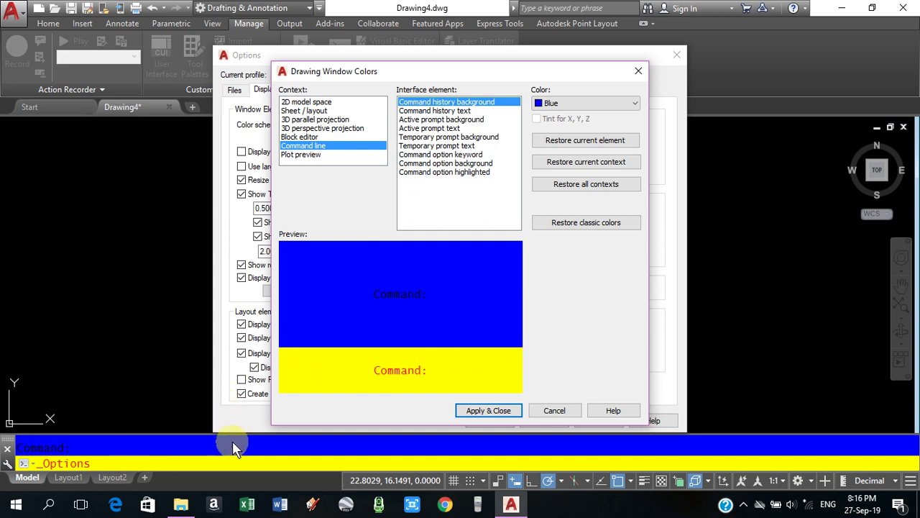
{"action": "left_click", "coordinate": [567, 105]}
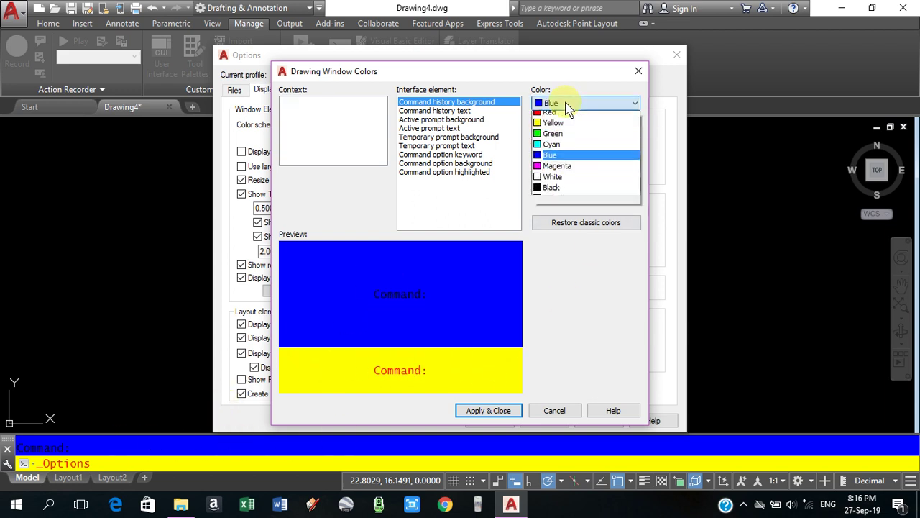
{"action": "left_click", "coordinate": [556, 184]}
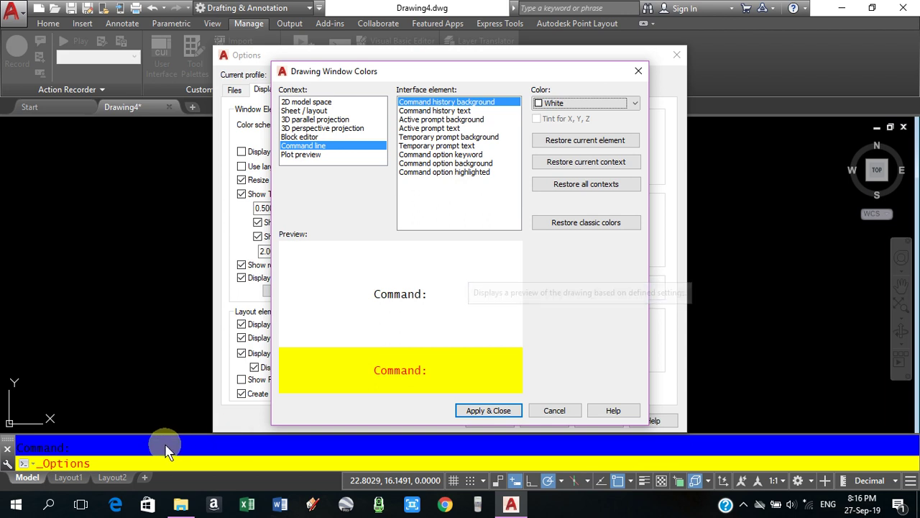
{"action": "left_click", "coordinate": [488, 410]}
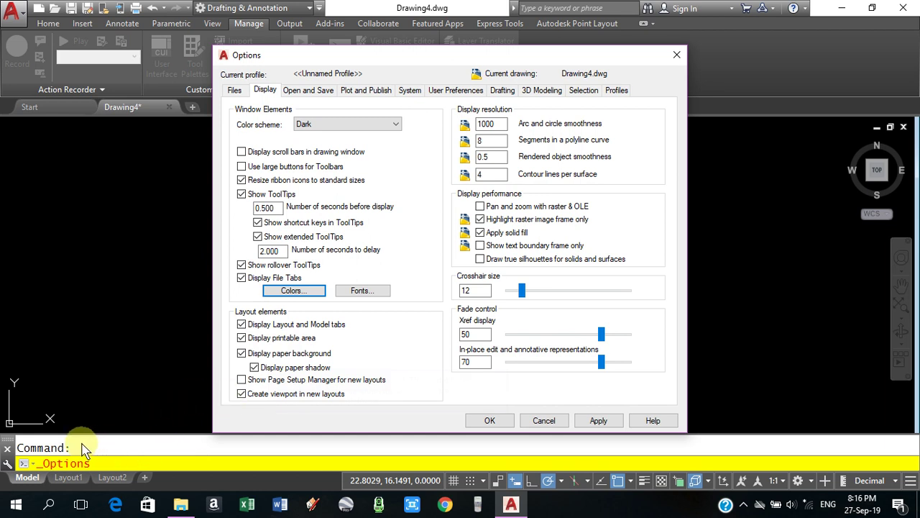
Step: Make the command history text Blue in the Command line colour context
{"action": "left_click", "coordinate": [293, 295]}
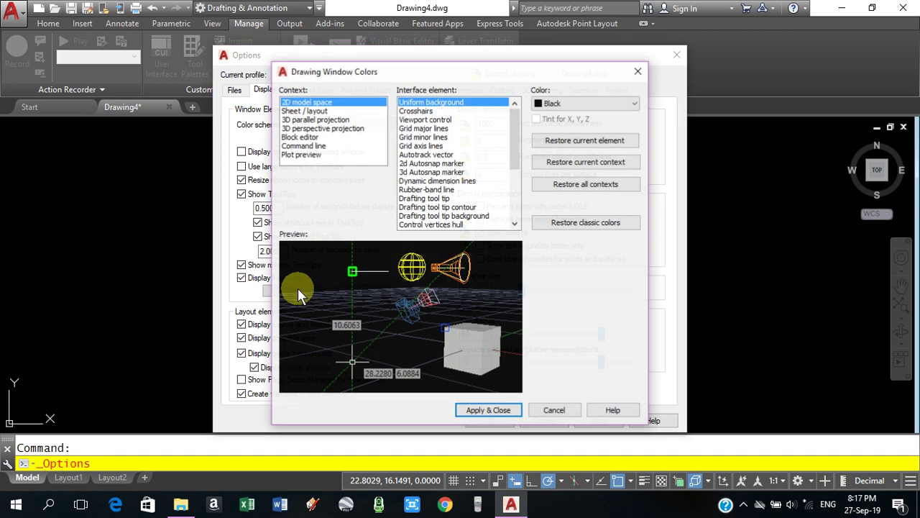
{"action": "left_click", "coordinate": [304, 146]}
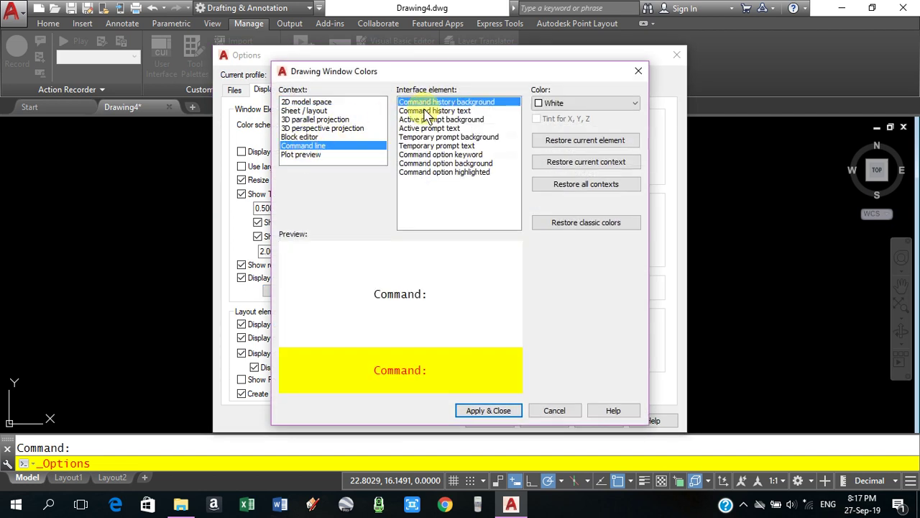
{"action": "left_click", "coordinate": [420, 113]}
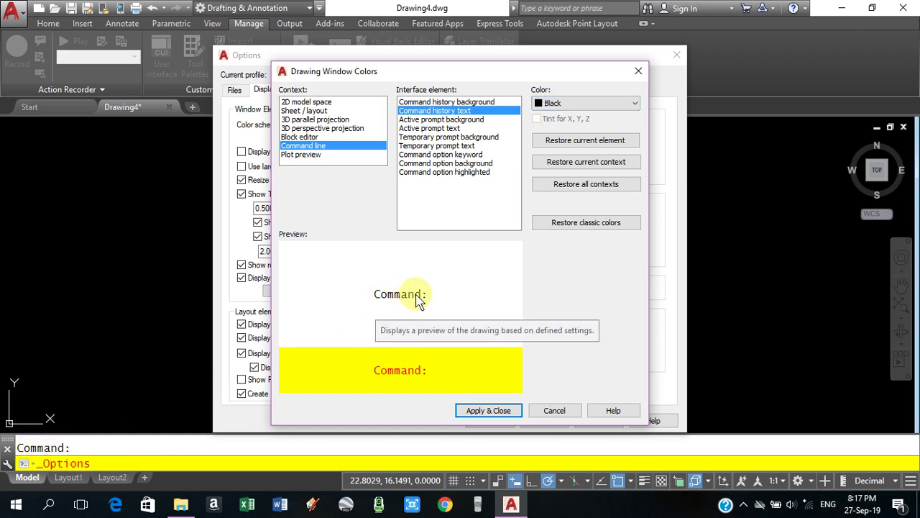
{"action": "left_click", "coordinate": [585, 107]}
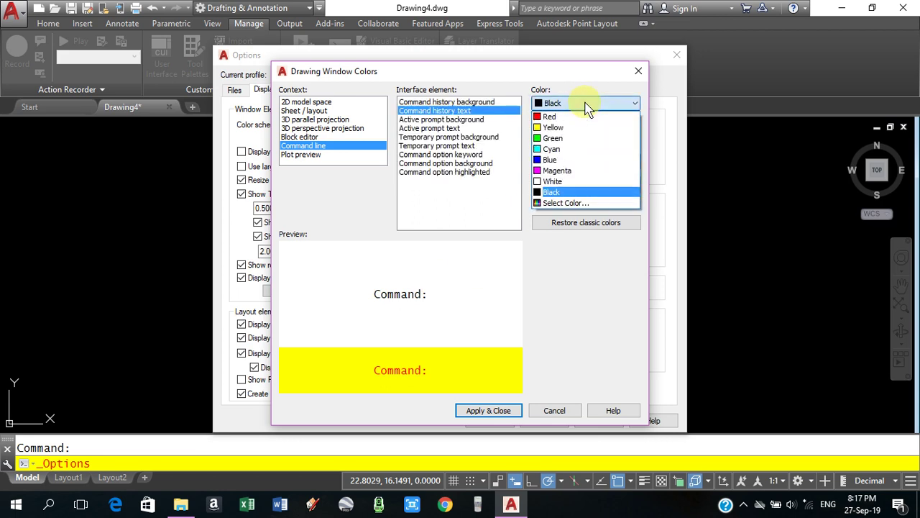
{"action": "left_click", "coordinate": [553, 160]}
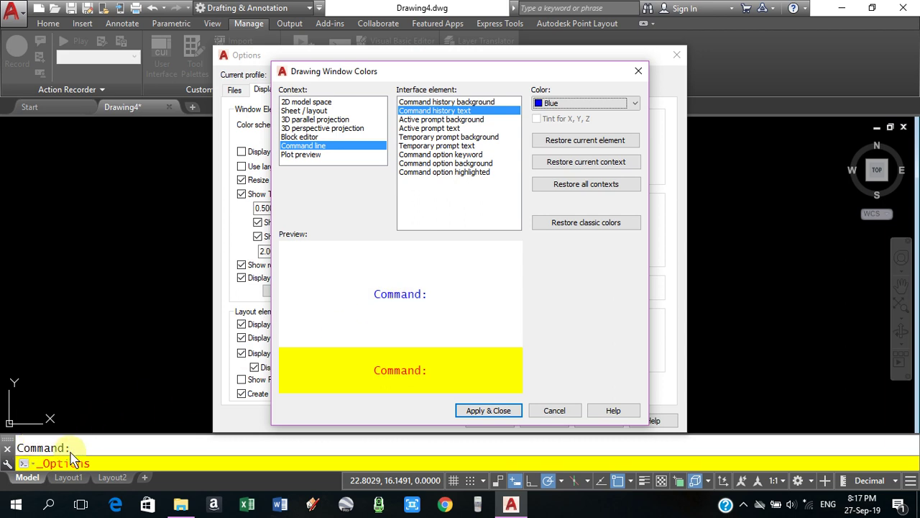
{"action": "left_click", "coordinate": [489, 410]}
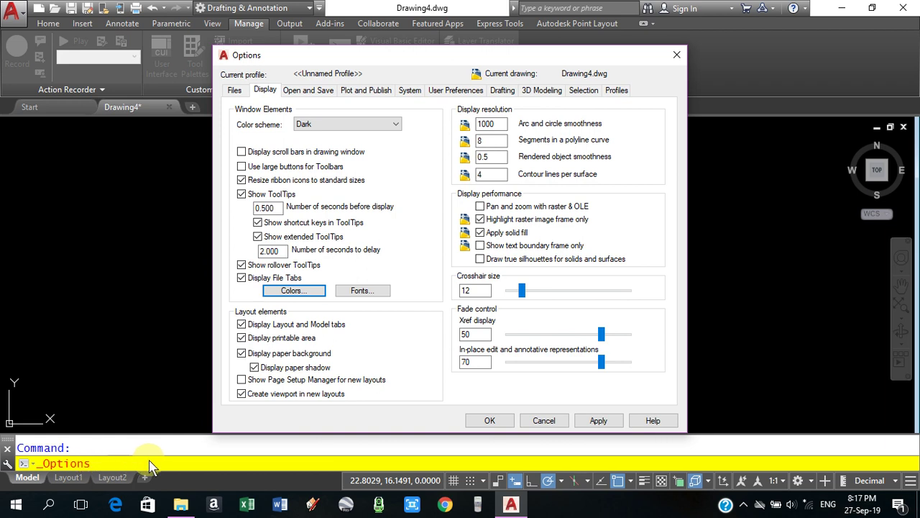
{"action": "left_click", "coordinate": [286, 291]}
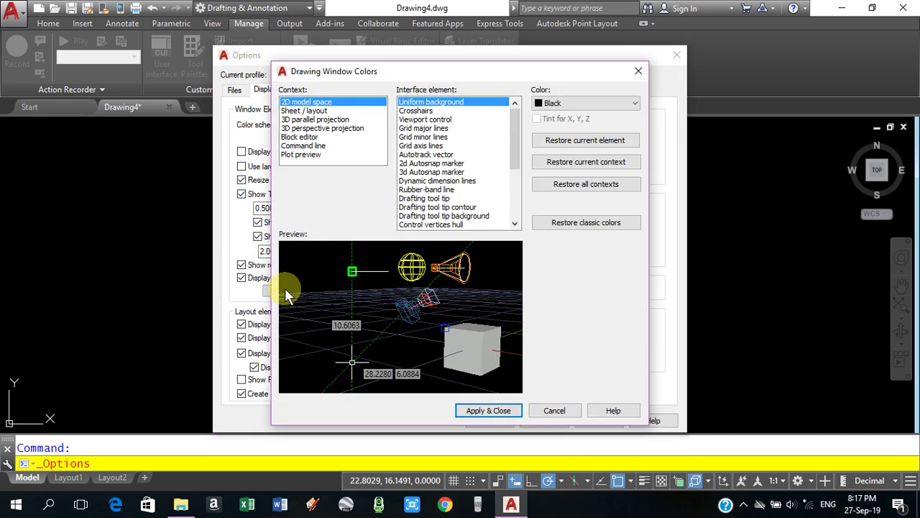
Step: Change the command line's active prompt background from yellow to White
{"action": "left_click", "coordinate": [306, 146]}
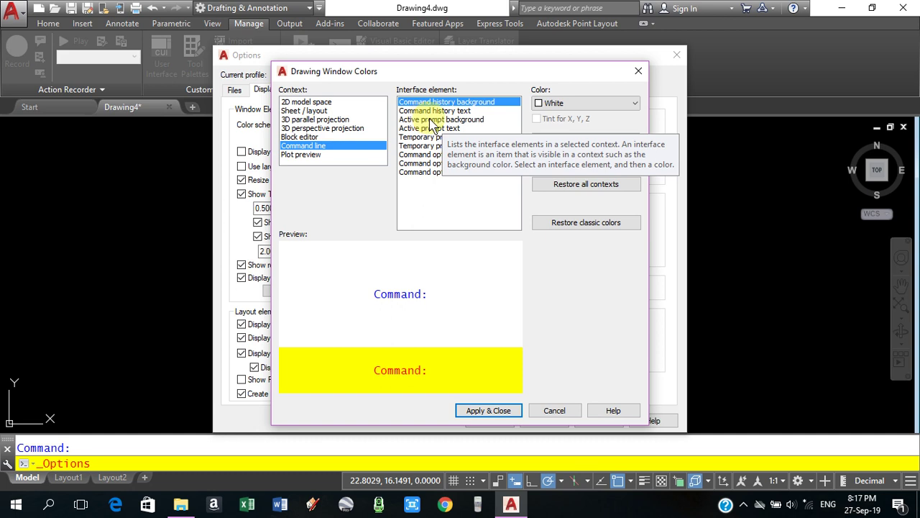
{"action": "left_click", "coordinate": [433, 119]}
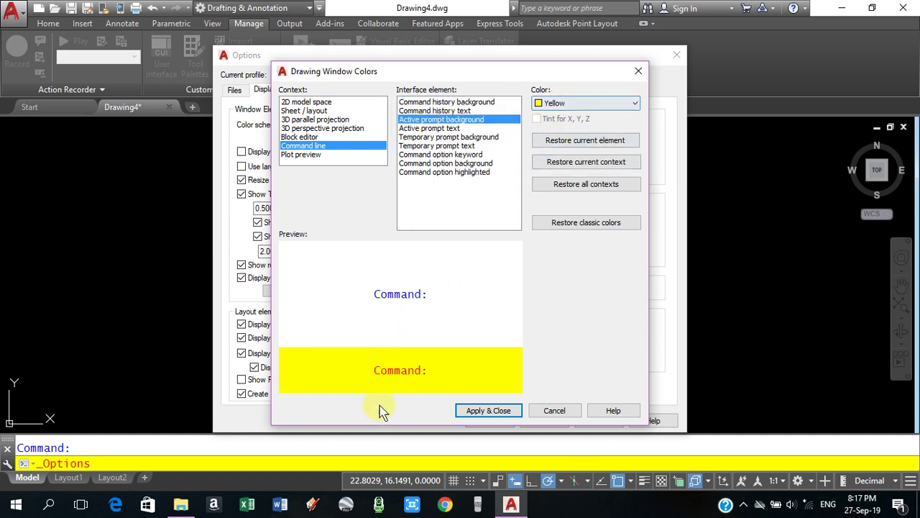
{"action": "left_click", "coordinate": [578, 108]}
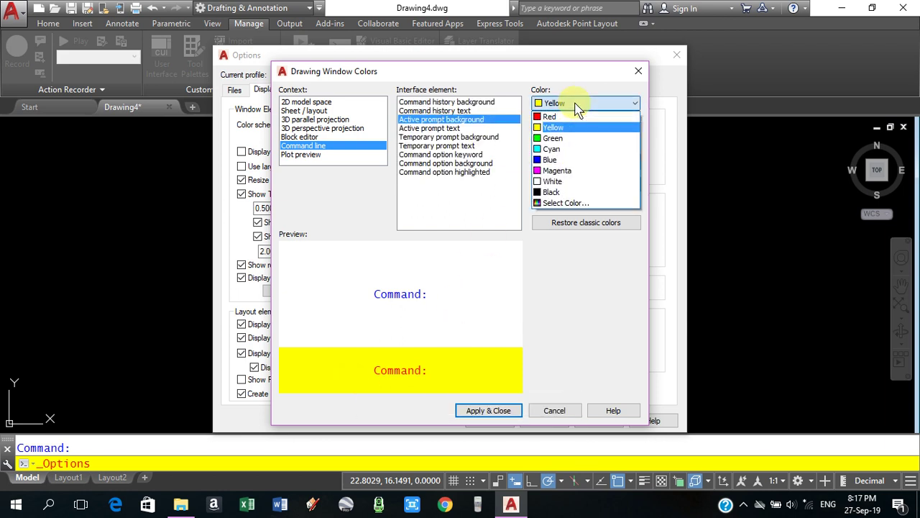
{"action": "left_click", "coordinate": [559, 183]}
{"action": "left_click", "coordinate": [560, 186]}
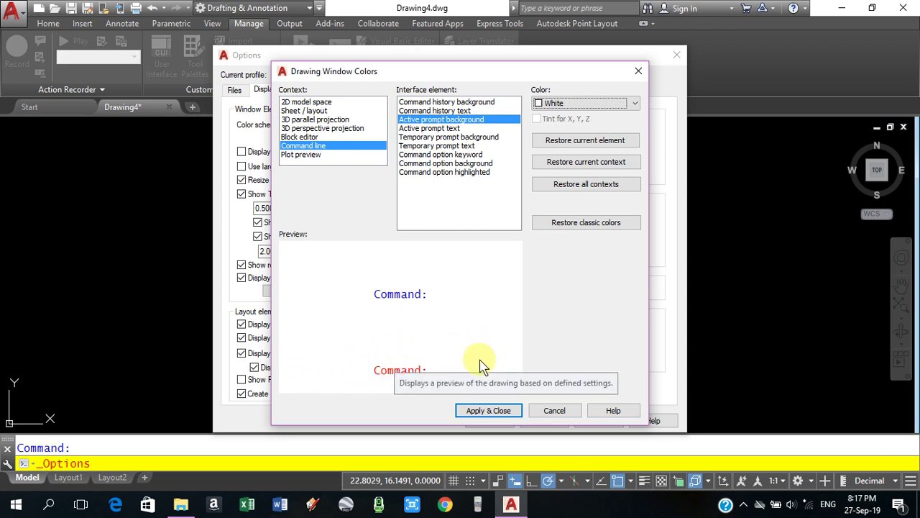
{"action": "left_click", "coordinate": [483, 411]}
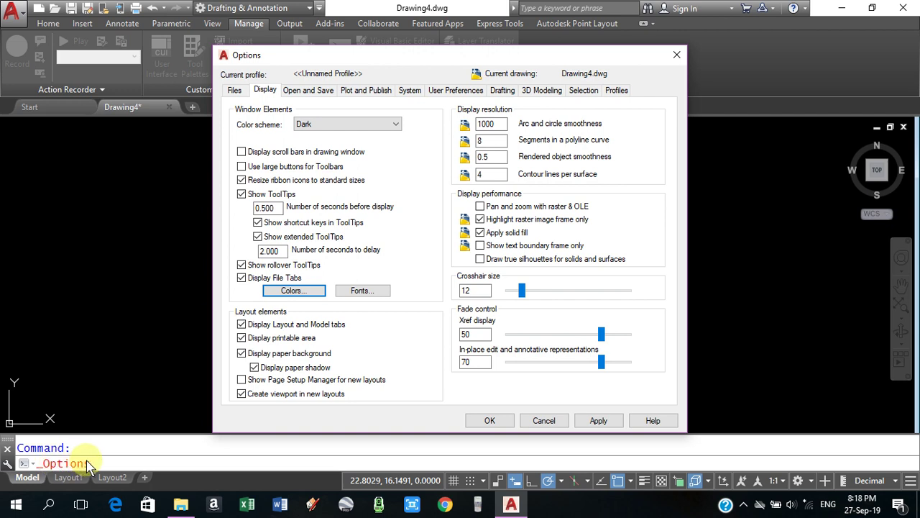
Step: Change the active prompt text colour from Red to Magenta
{"action": "left_click", "coordinate": [242, 194]}
{"action": "left_click", "coordinate": [241, 194]}
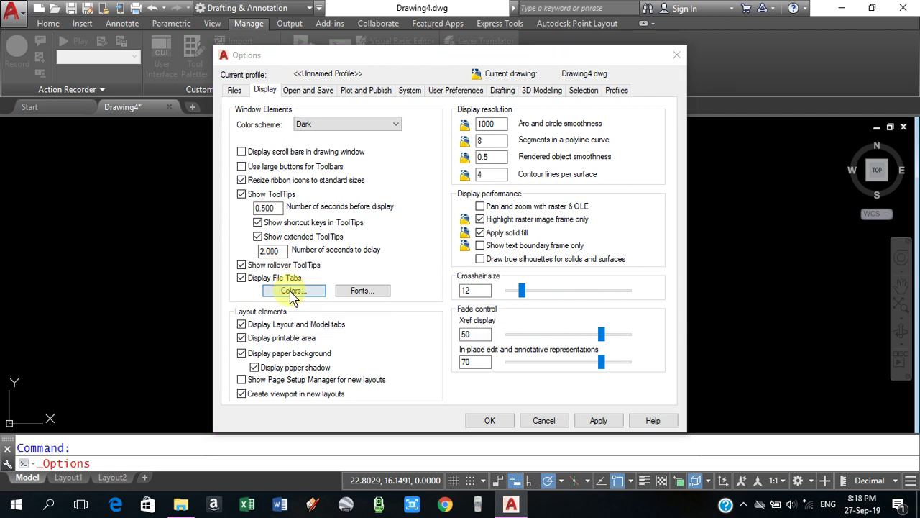
{"action": "left_click", "coordinate": [293, 291]}
{"action": "left_click", "coordinate": [302, 147]}
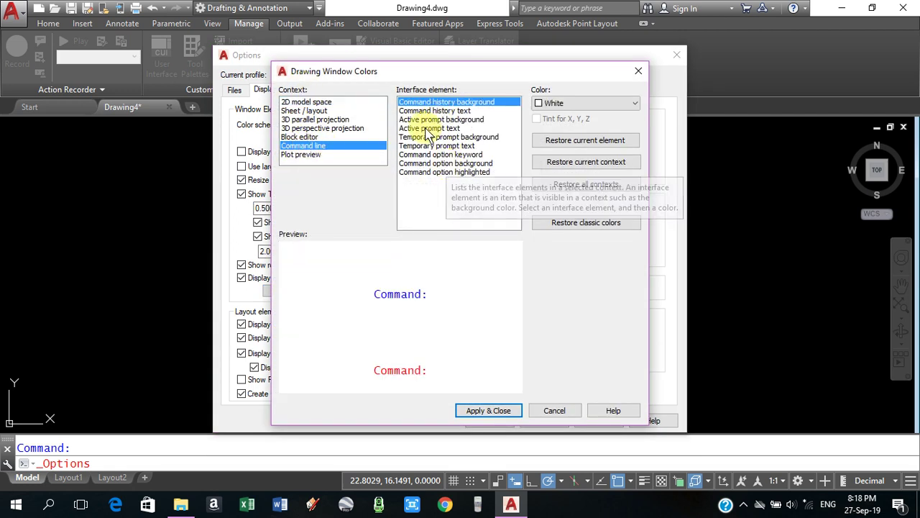
{"action": "left_click", "coordinate": [429, 129]}
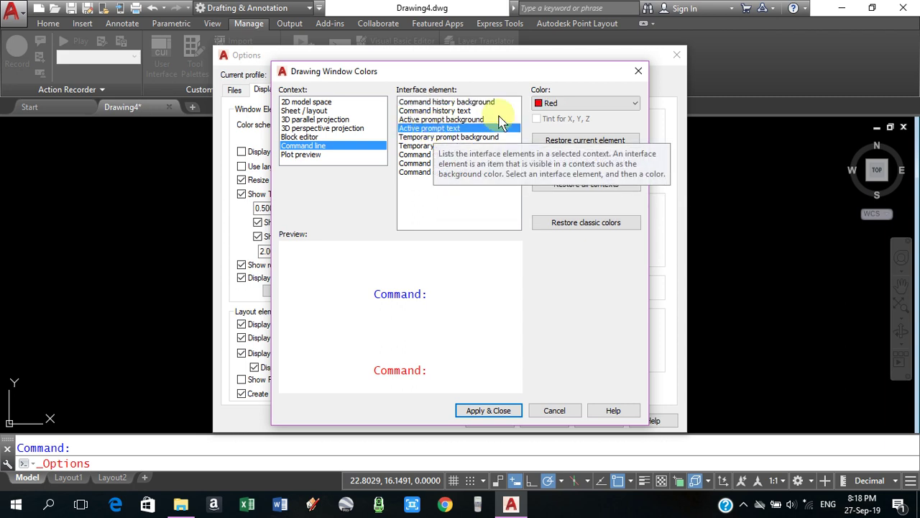
{"action": "left_click", "coordinate": [565, 106]}
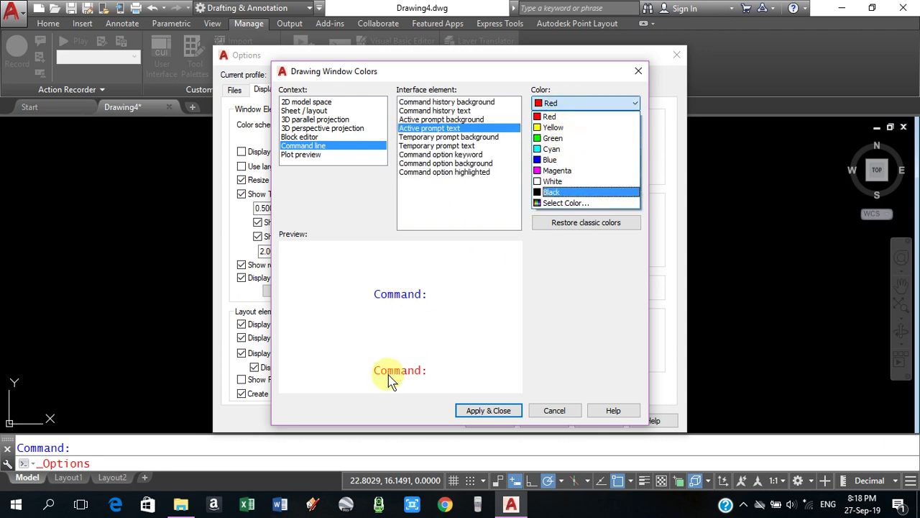
{"action": "left_click", "coordinate": [558, 171]}
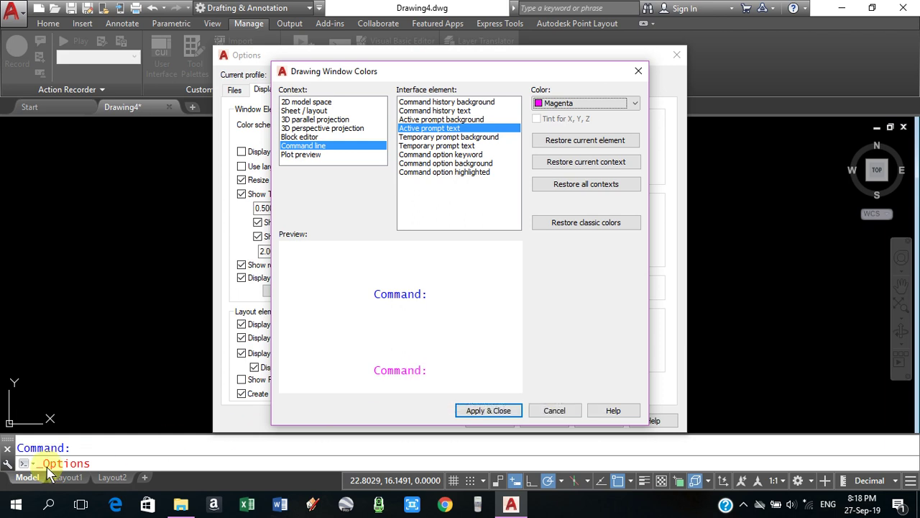
{"action": "left_click", "coordinate": [492, 415]}
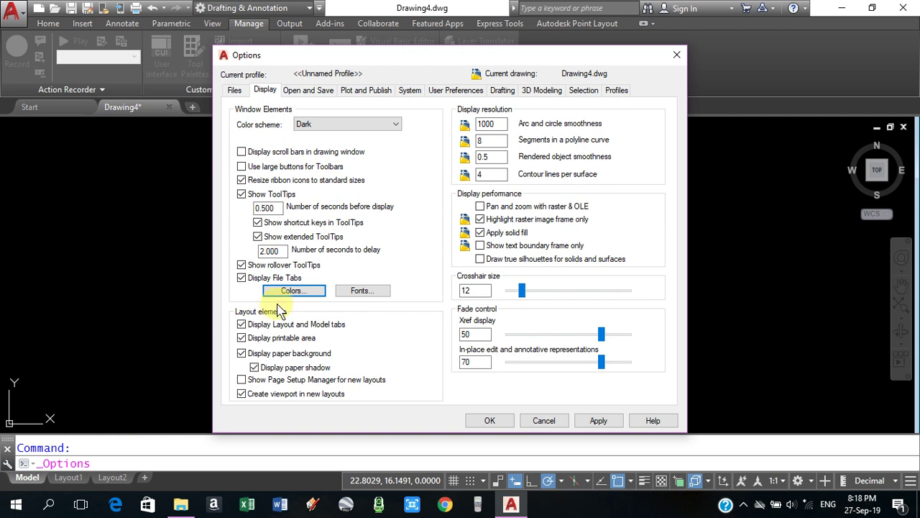
Step: Apply and close Options, then start a RECTANG command to preview the new prompt colours
{"action": "left_click", "coordinate": [598, 424]}
{"action": "left_click", "coordinate": [501, 424]}
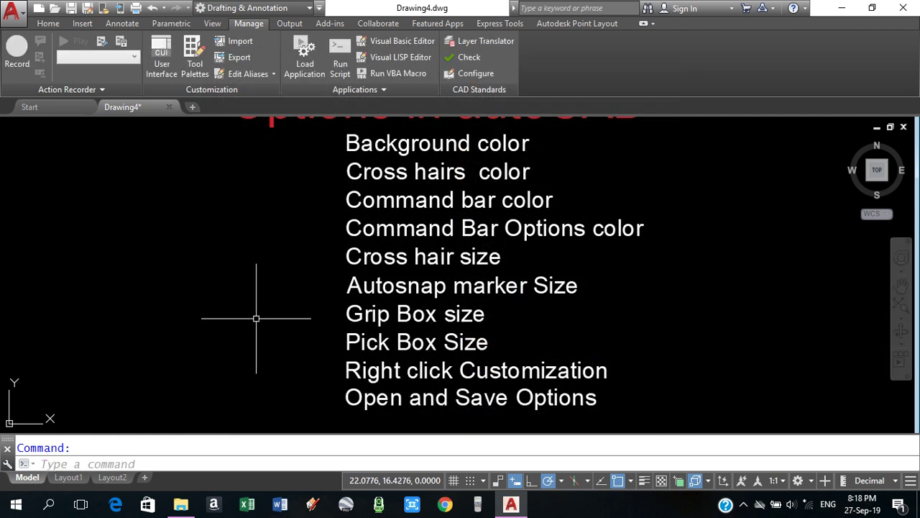
{"action": "type", "text": "ec"}
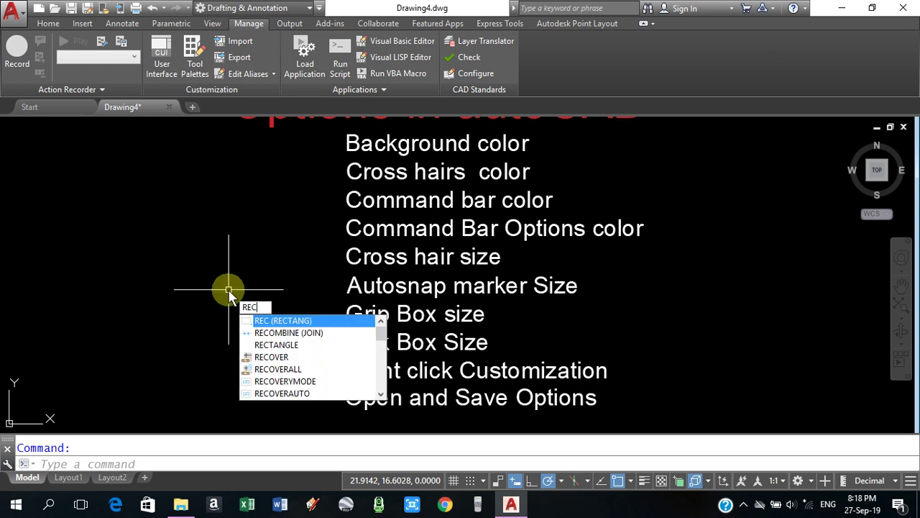
{"action": "key", "text": "Return"}
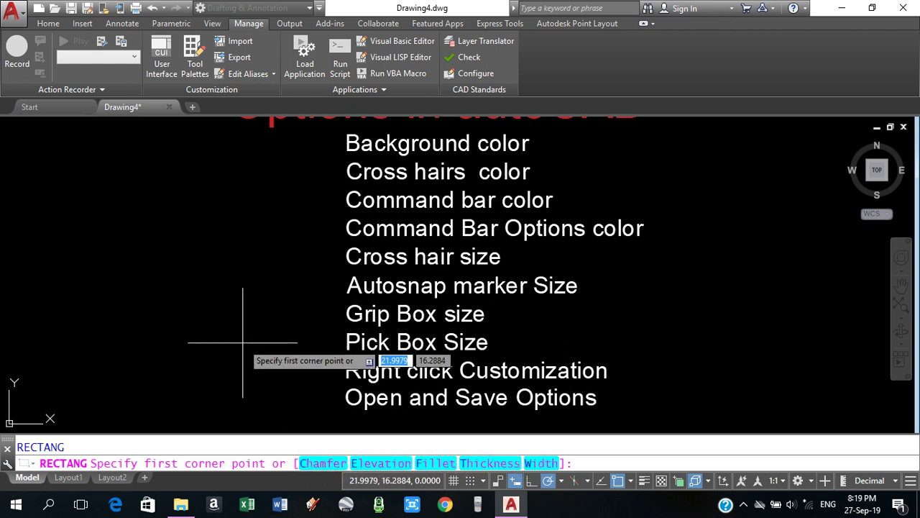
Step: Cancel the rectangle and reopen Options with OP
{"action": "key", "text": "Escape"}
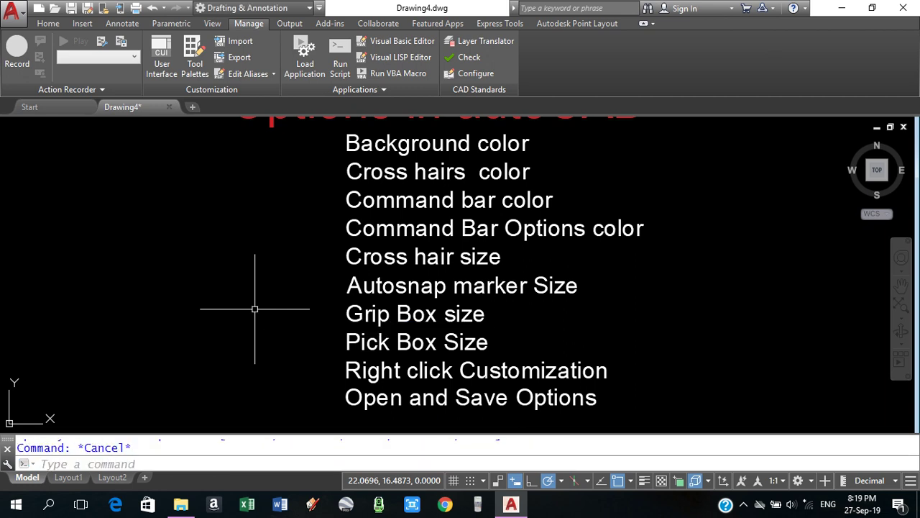
{"action": "type", "text": "op"}
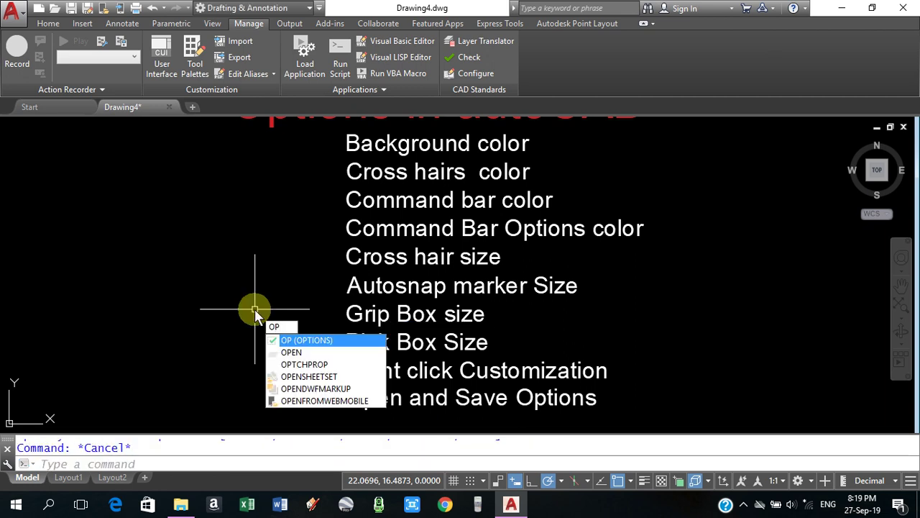
{"action": "key", "text": "Return"}
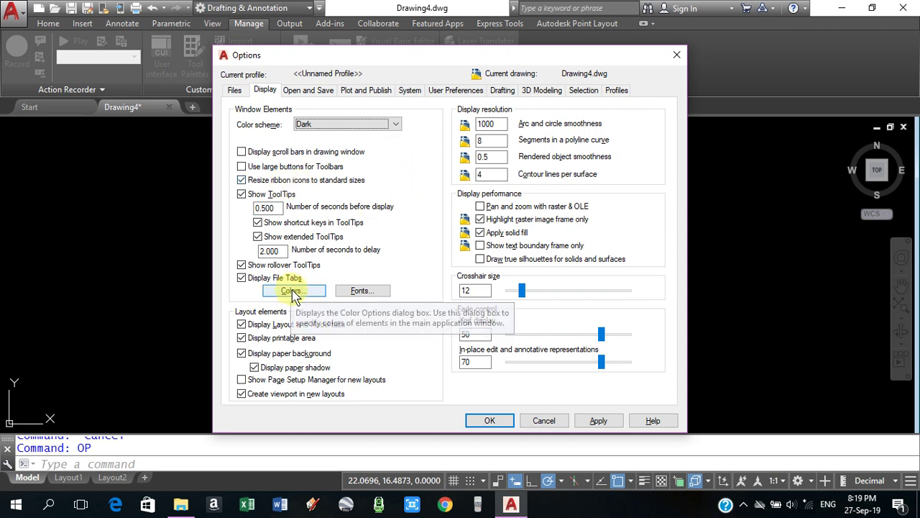
Step: Set the command option keyword colour to Yellow in the Command line colours
{"action": "left_click", "coordinate": [292, 291]}
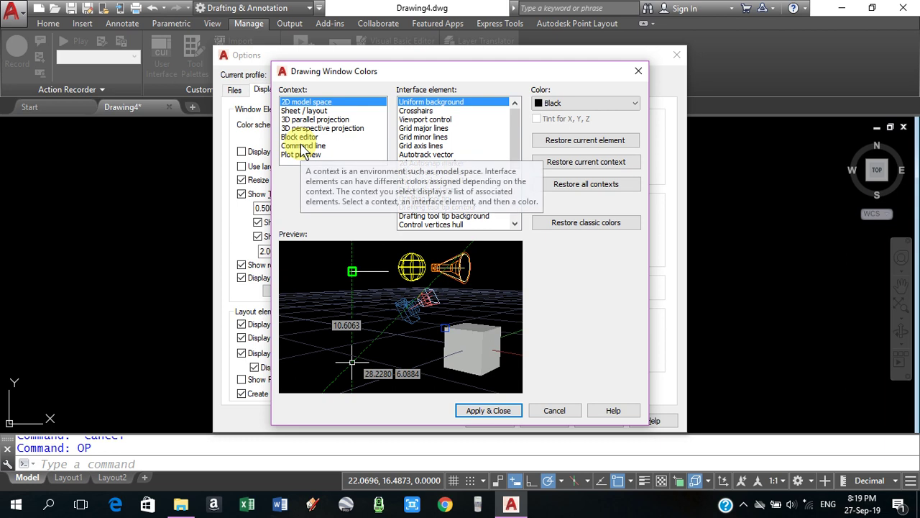
{"action": "left_click", "coordinate": [302, 146]}
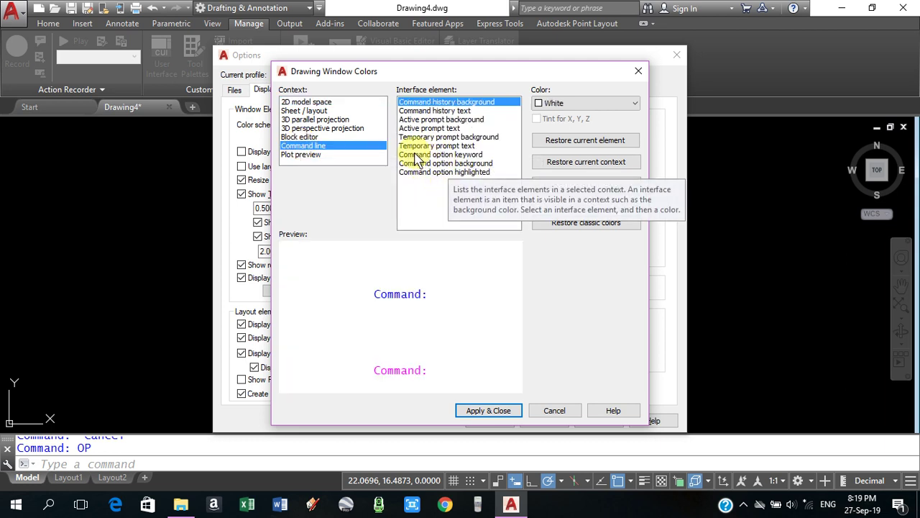
{"action": "left_click", "coordinate": [452, 154]}
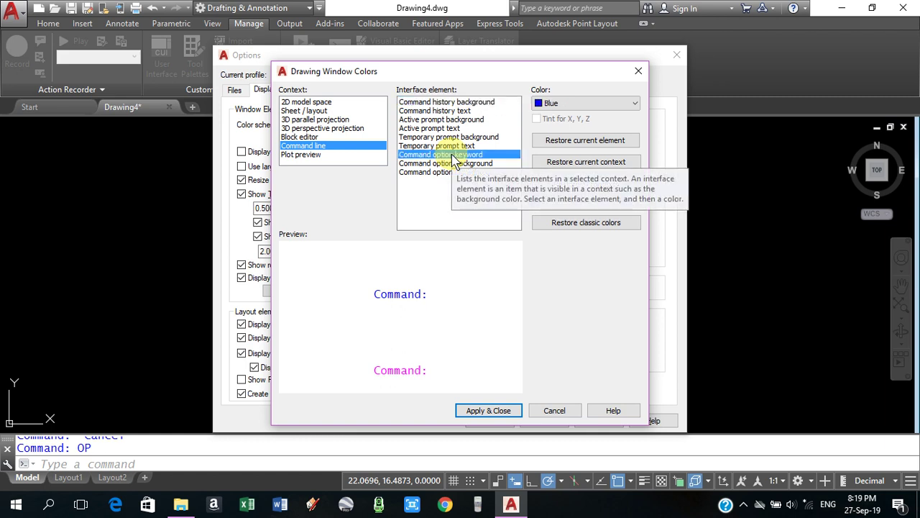
{"action": "left_click", "coordinate": [568, 103]}
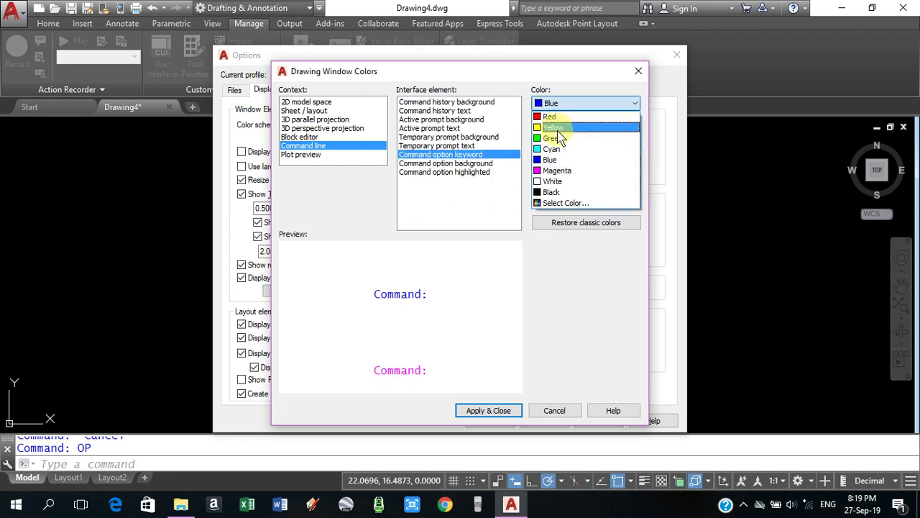
{"action": "left_click", "coordinate": [553, 130]}
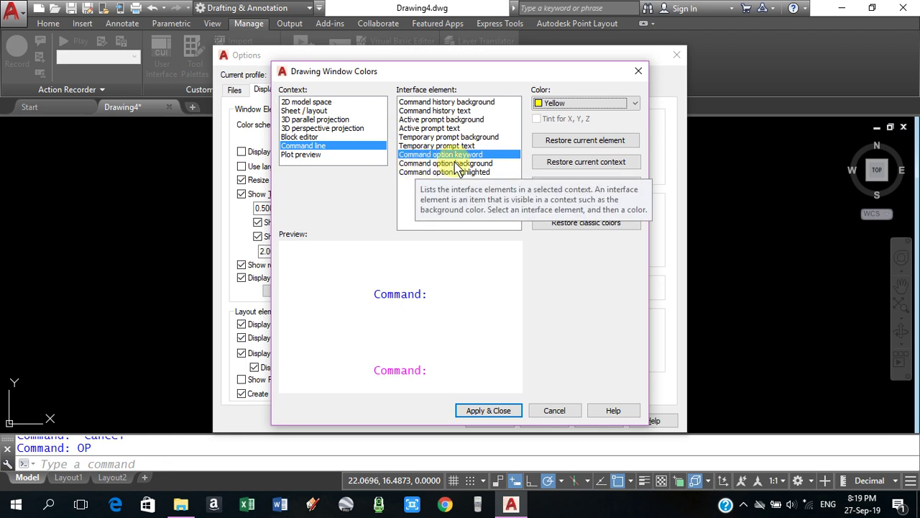
Step: Make the command option background Green
{"action": "left_click", "coordinate": [458, 164]}
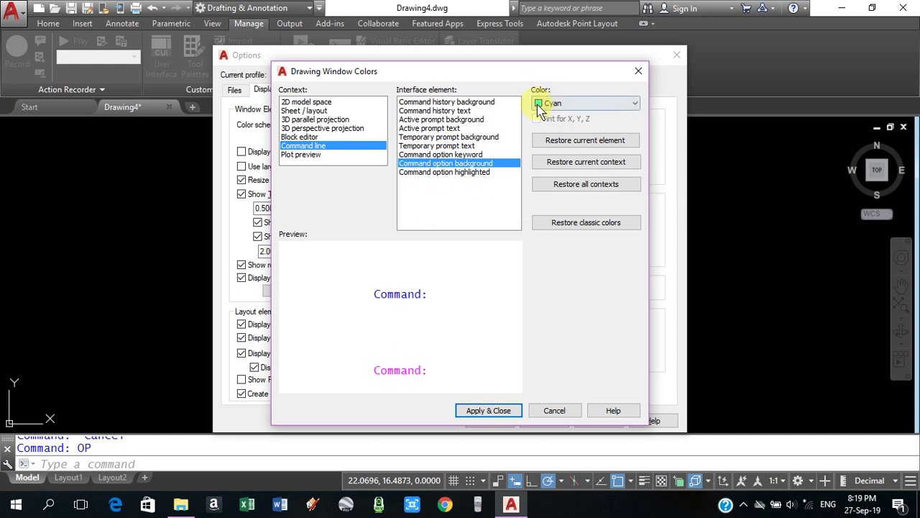
{"action": "left_click", "coordinate": [584, 109]}
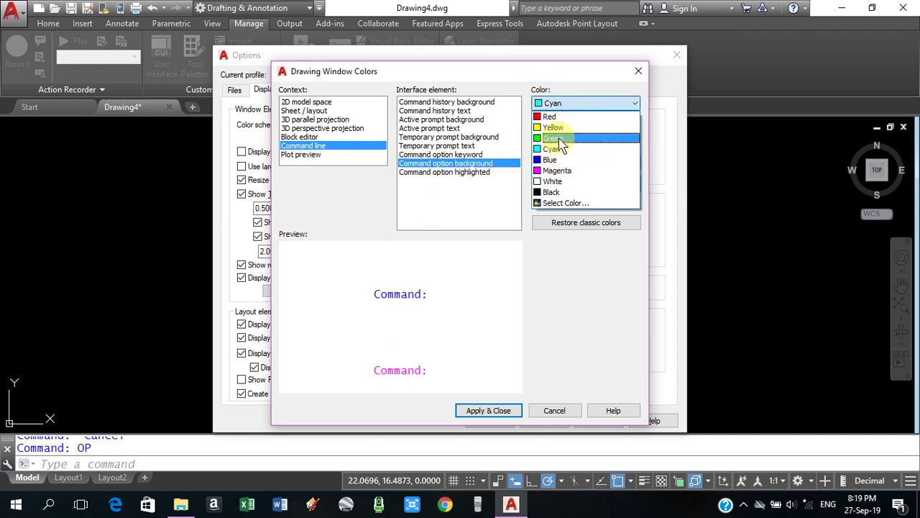
{"action": "left_click", "coordinate": [560, 139]}
{"action": "left_click", "coordinate": [472, 154]}
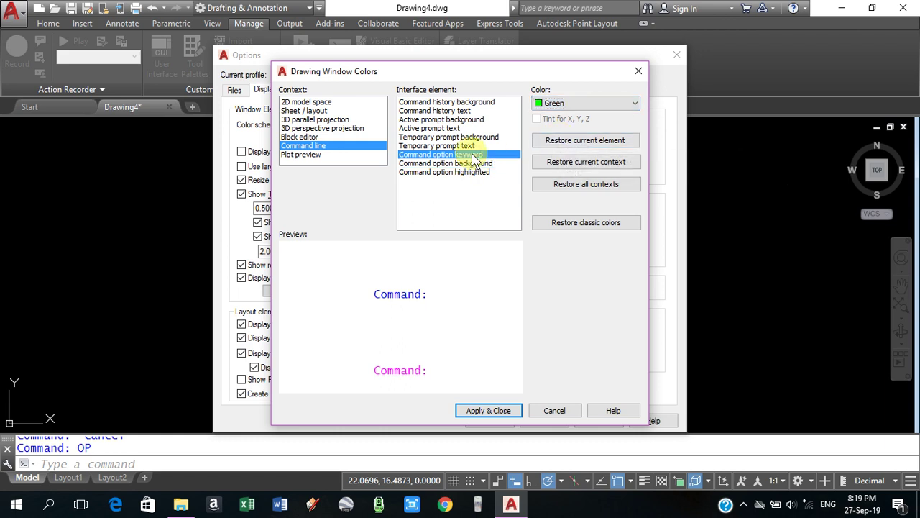
{"action": "left_click", "coordinate": [471, 164]}
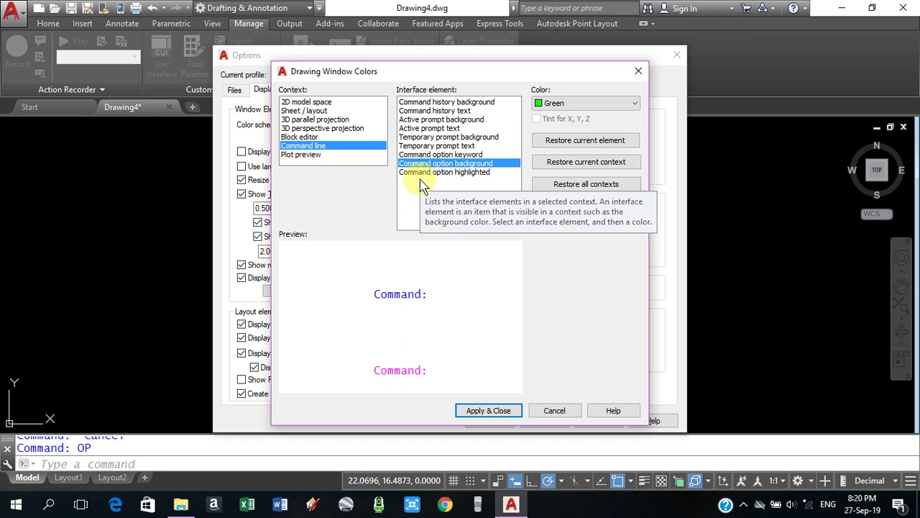
Step: Make highlighted command options White, then close the colour and Options dialogs
{"action": "left_click", "coordinate": [448, 173]}
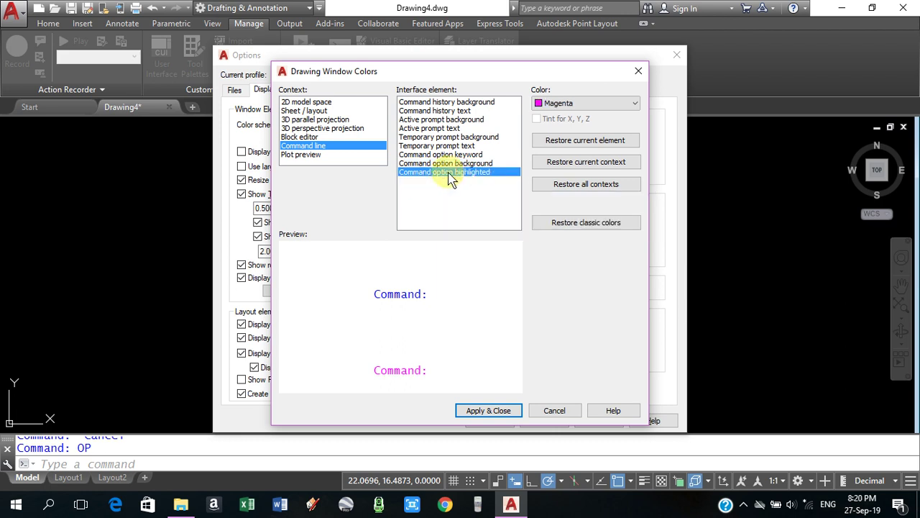
{"action": "left_click", "coordinate": [588, 105]}
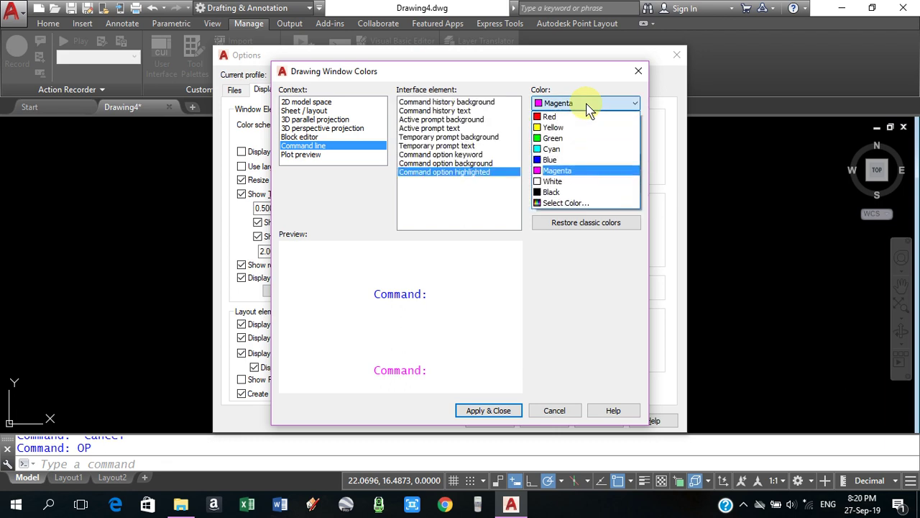
{"action": "left_click", "coordinate": [559, 183]}
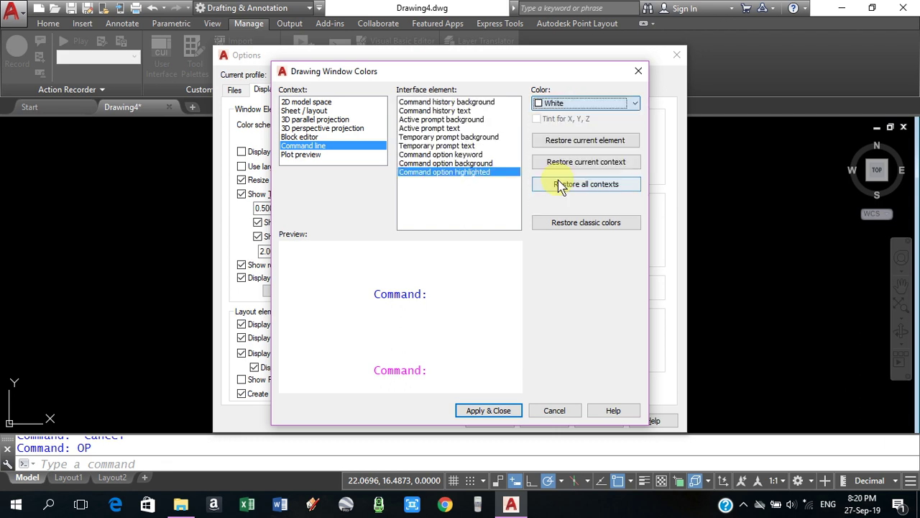
{"action": "left_click", "coordinate": [496, 411]}
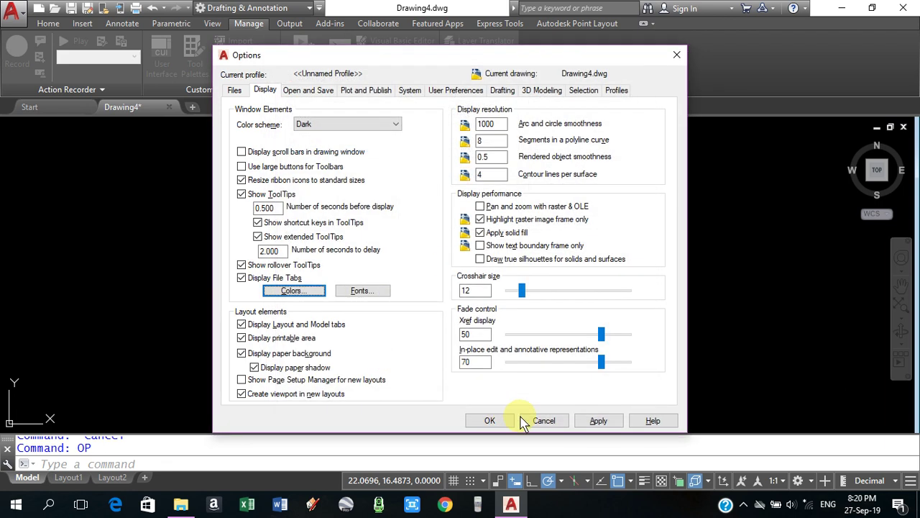
{"action": "left_click", "coordinate": [501, 424]}
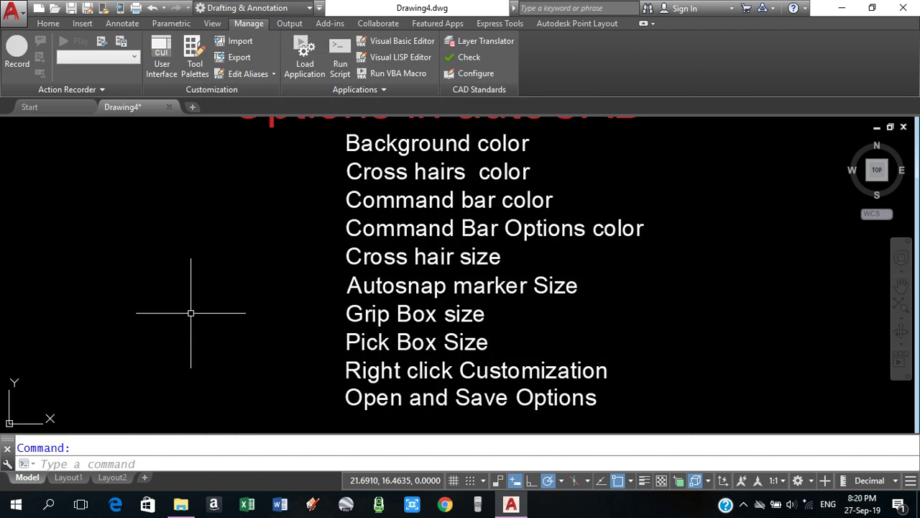
Step: Start RECTANG twice to preview the green-backed prompt options, then reopen Options
{"action": "type", "text": "rec"}
{"action": "key", "text": "Escape"}
{"action": "key", "text": "Return"}
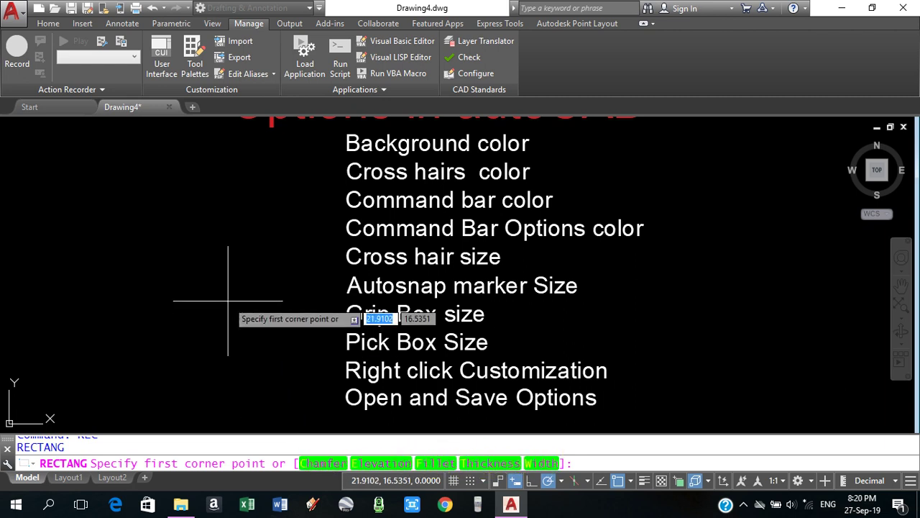
{"action": "key", "text": "Escape"}
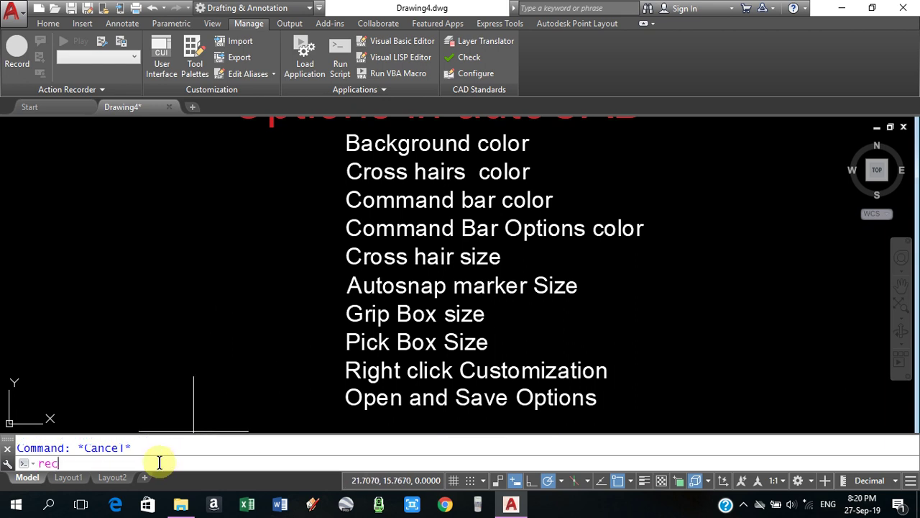
{"action": "key", "text": "Return"}
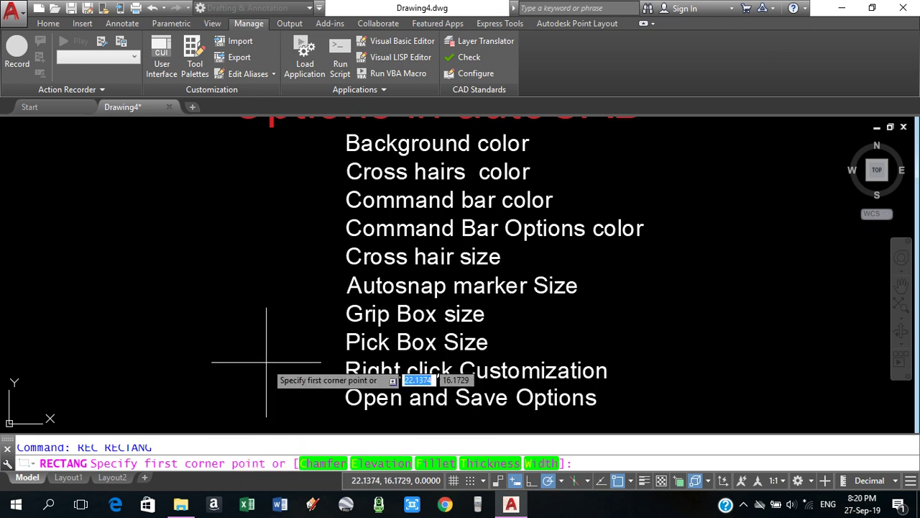
{"action": "key", "text": "Escape"}
{"action": "key", "text": "Return"}
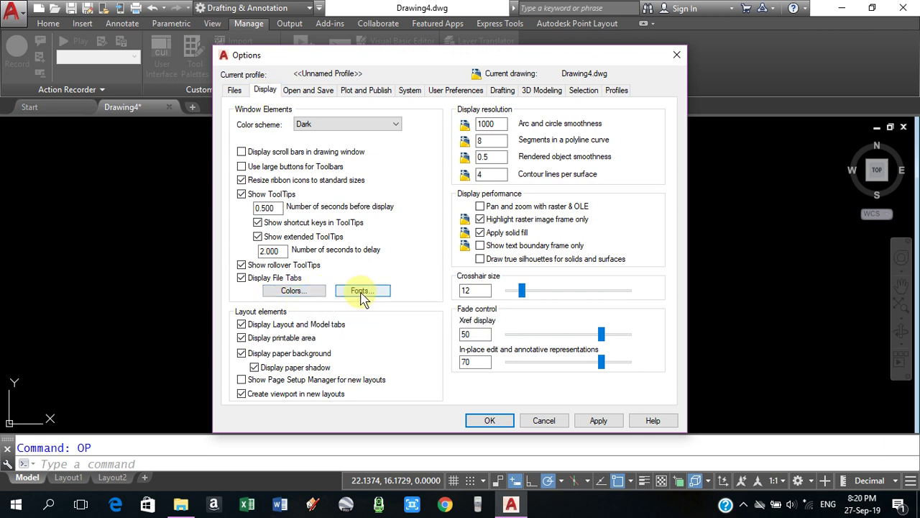
{"action": "mouse_move", "coordinate": [362, 291]}
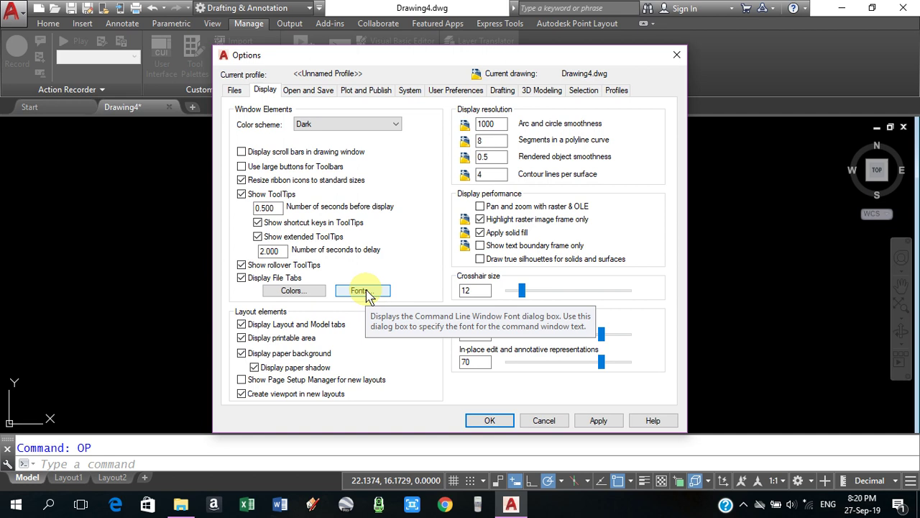
Step: Choose Courier New with the Bold Italic style for the command line font
{"action": "left_click", "coordinate": [361, 290]}
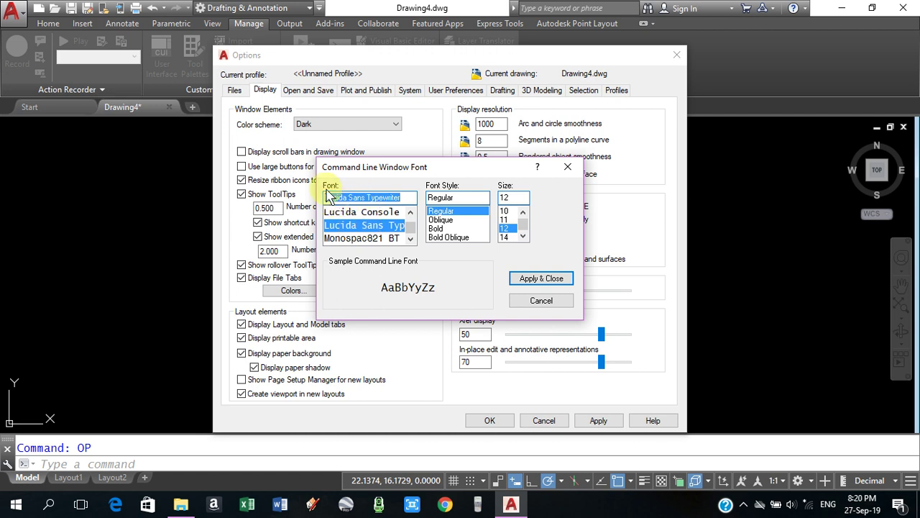
{"action": "left_click", "coordinate": [411, 212]}
{"action": "left_click", "coordinate": [411, 212]}
{"action": "left_click", "coordinate": [410, 212]}
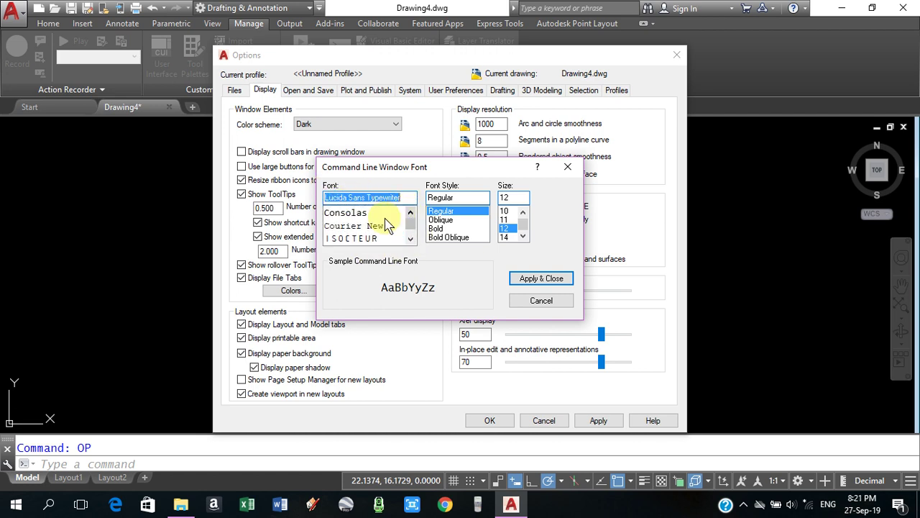
{"action": "left_click", "coordinate": [344, 228]}
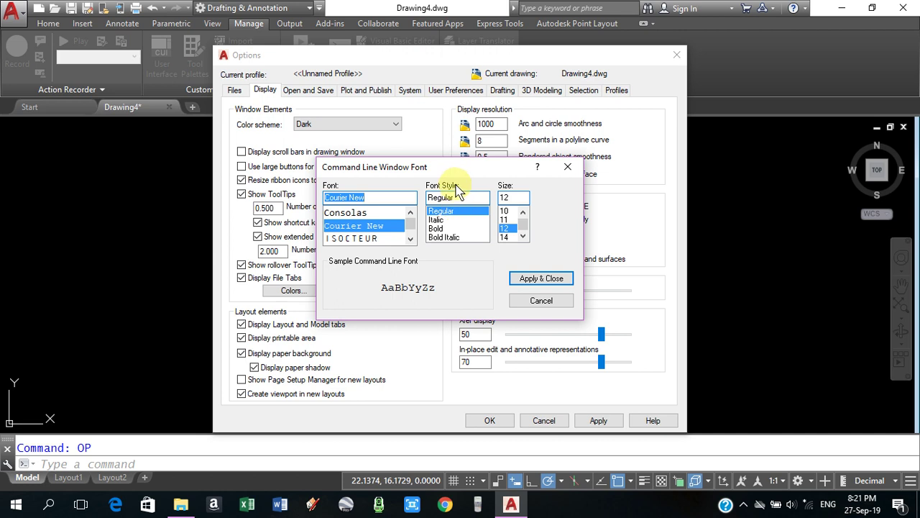
{"action": "left_click", "coordinate": [440, 219]}
{"action": "left_click", "coordinate": [440, 229]}
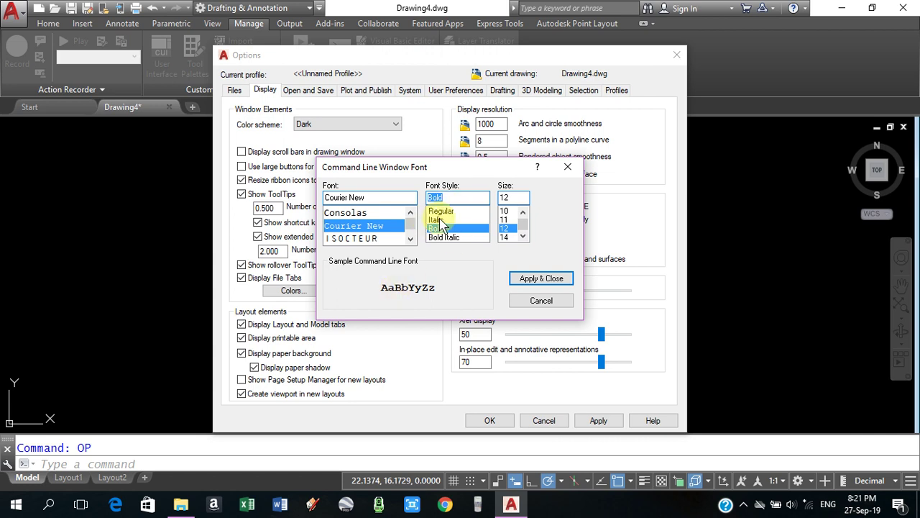
{"action": "left_click", "coordinate": [440, 220]}
{"action": "left_click", "coordinate": [440, 211]}
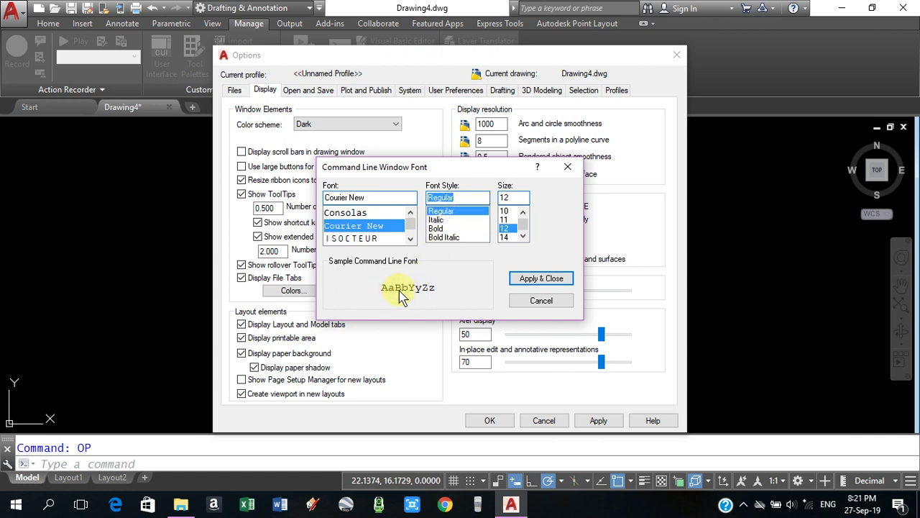
{"action": "left_click", "coordinate": [445, 237]}
{"action": "left_click", "coordinate": [387, 298]}
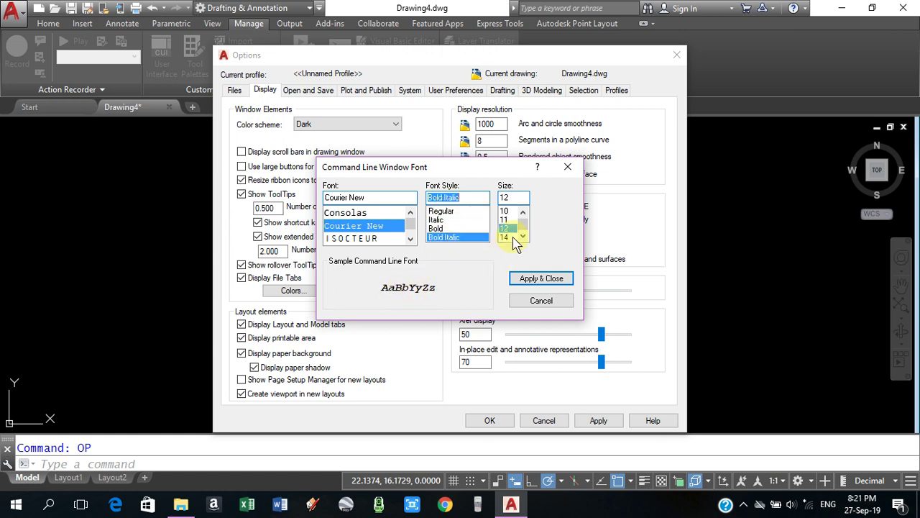
Step: Set the font size to 14 after size 16 is rejected, and apply it
{"action": "left_click", "coordinate": [513, 196]}
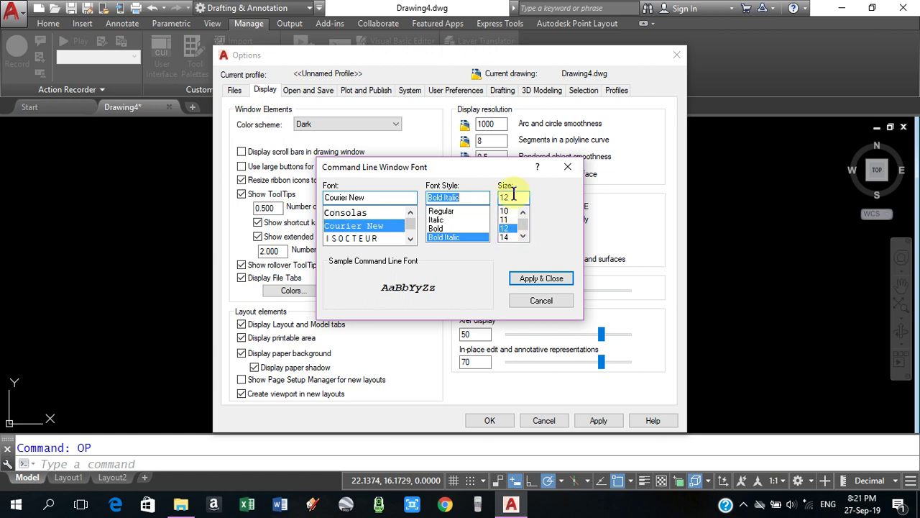
{"action": "type", "text": "16"}
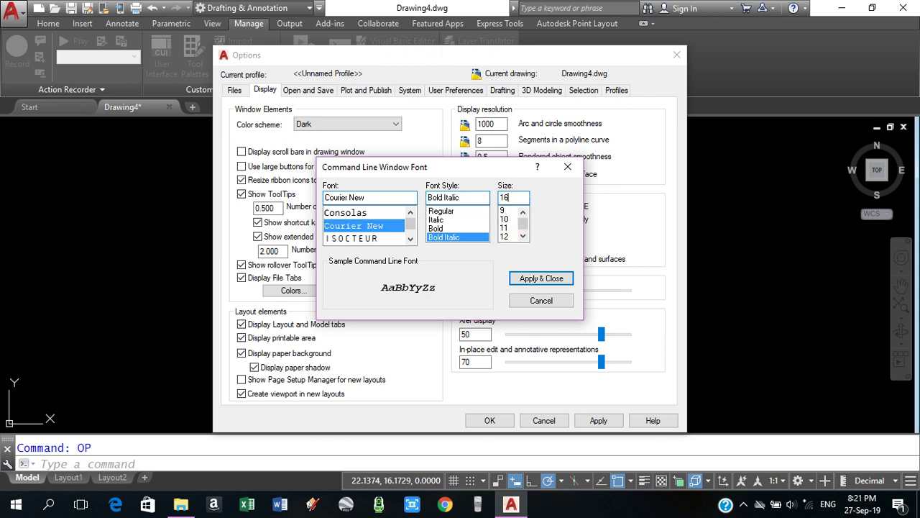
{"action": "left_click", "coordinate": [535, 280]}
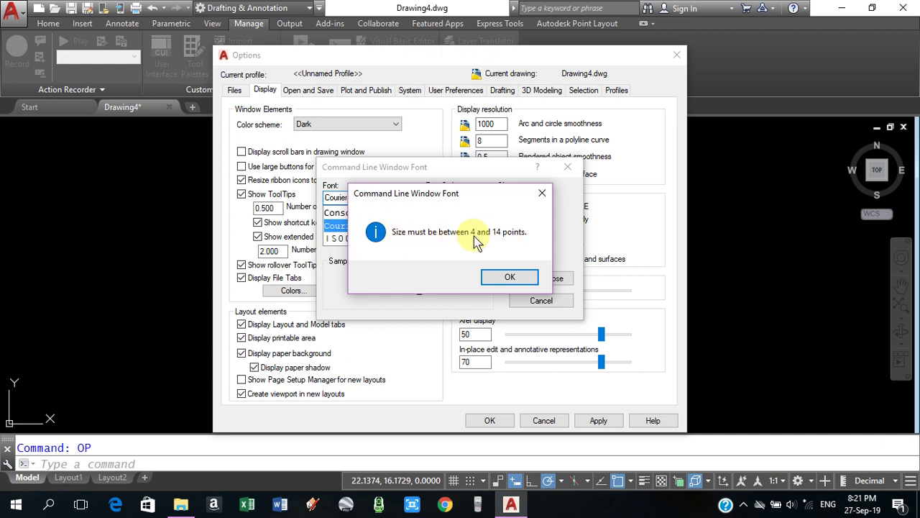
{"action": "left_click", "coordinate": [510, 277]}
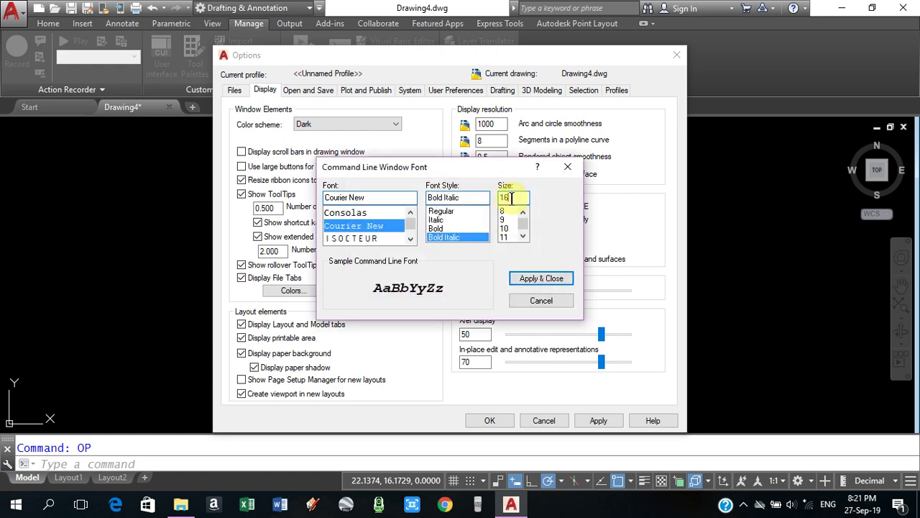
{"action": "type", "text": "14"}
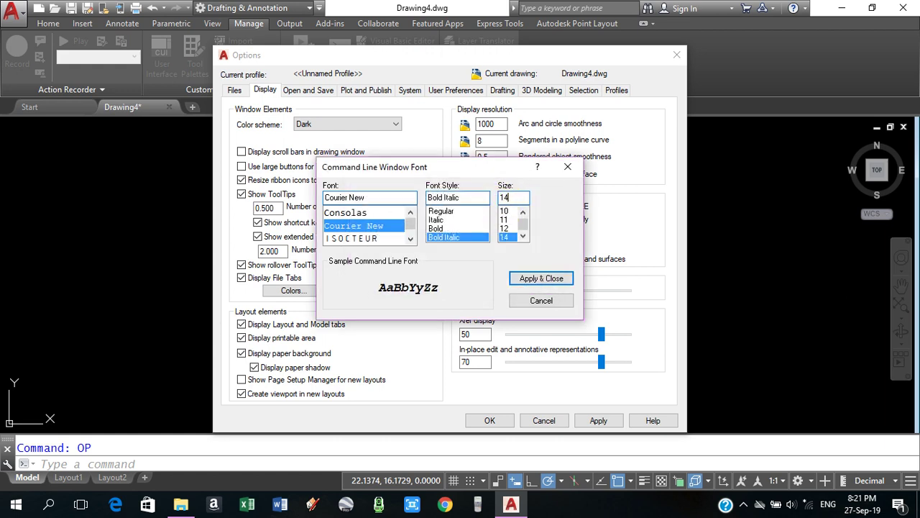
{"action": "key", "text": "Return"}
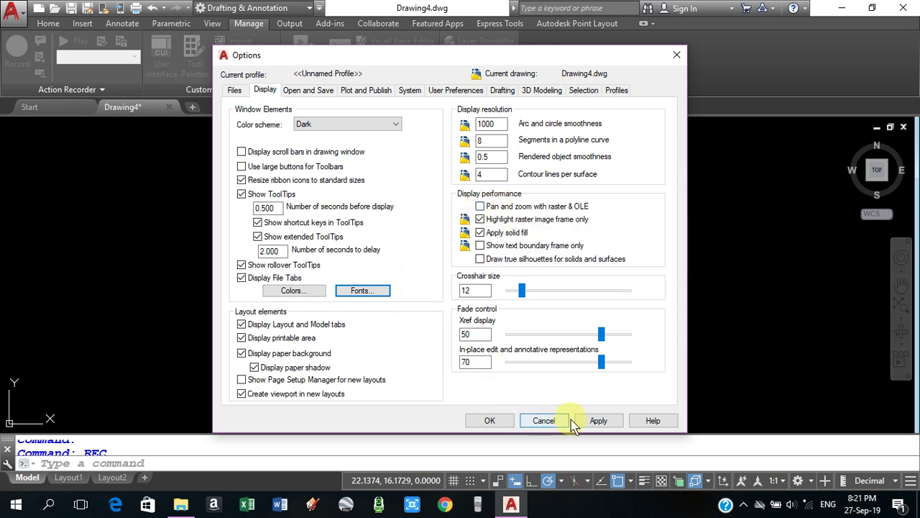
Step: Close Options and start RECTANG to see the prompt in bold italic Courier New
{"action": "left_click", "coordinate": [492, 421]}
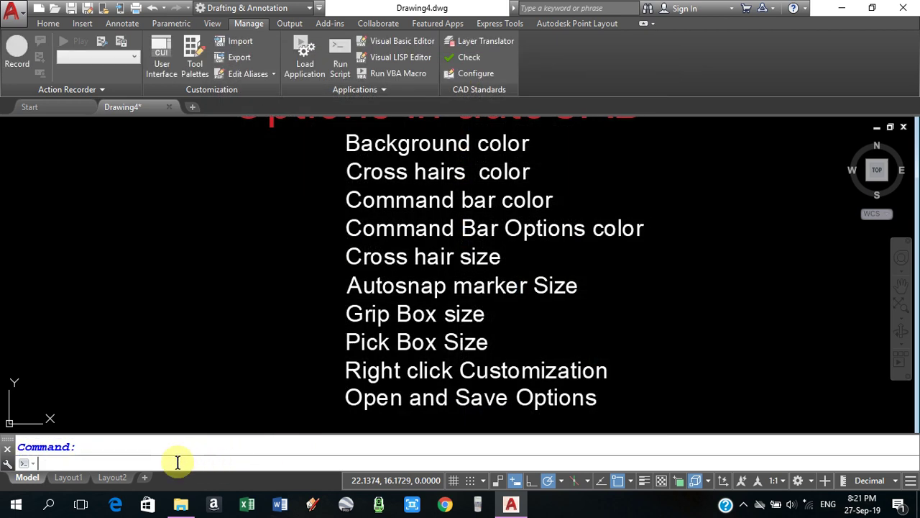
{"action": "type", "text": "rec"}
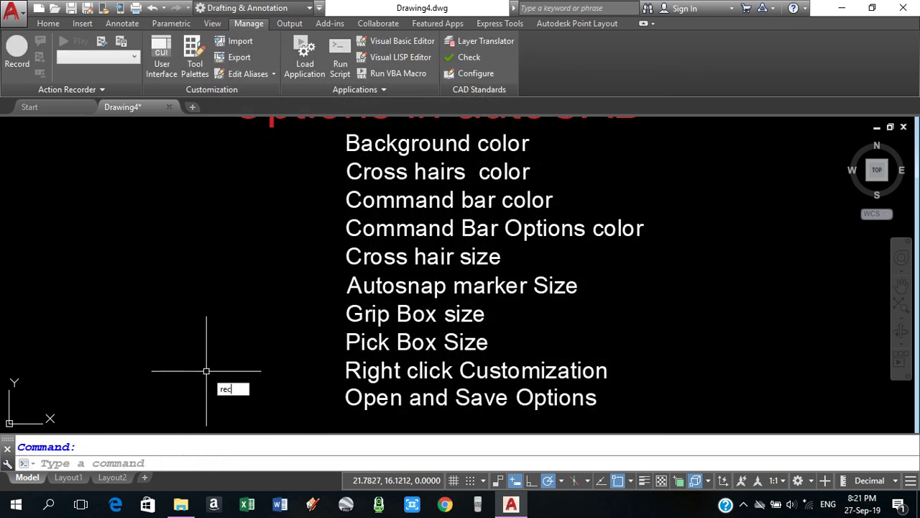
{"action": "key", "text": "Return"}
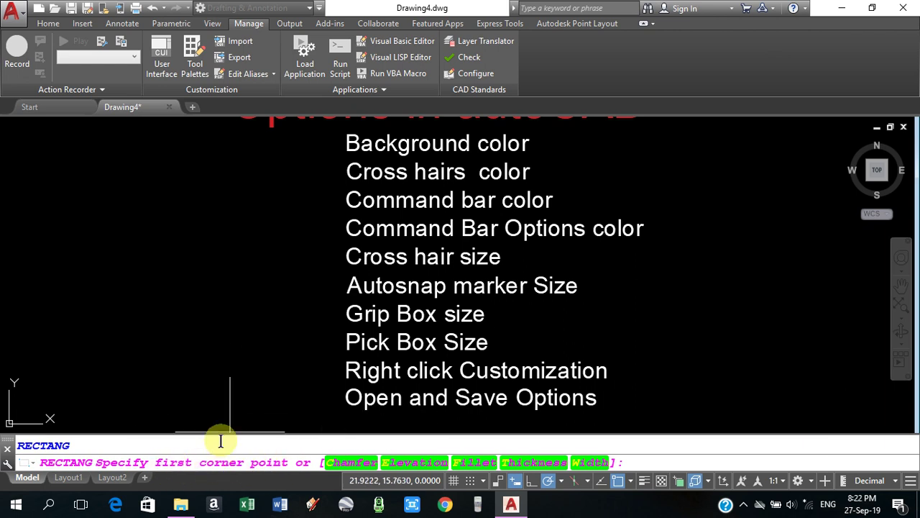
{"action": "key", "text": "Escape"}
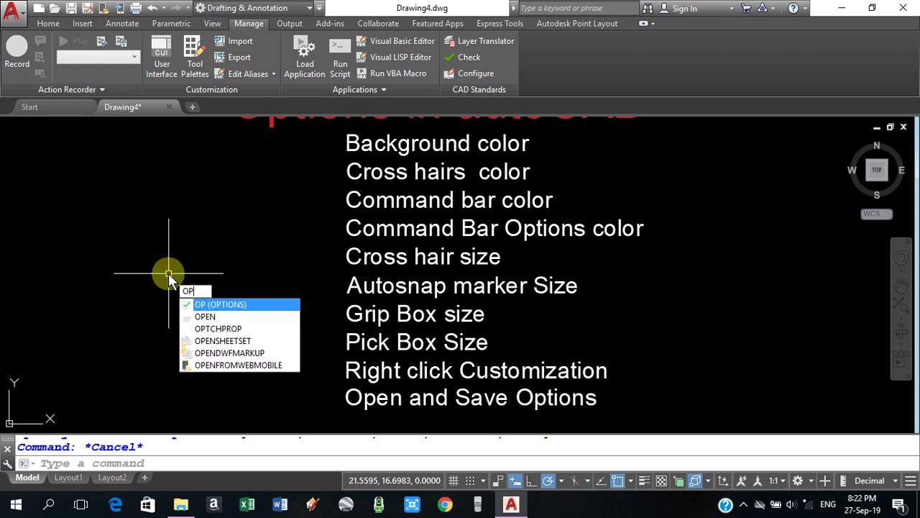
Step: Set the Display crosshair size to 60 in Options and confirm
{"action": "type", "text": "OP"}
{"action": "key", "text": "Return"}
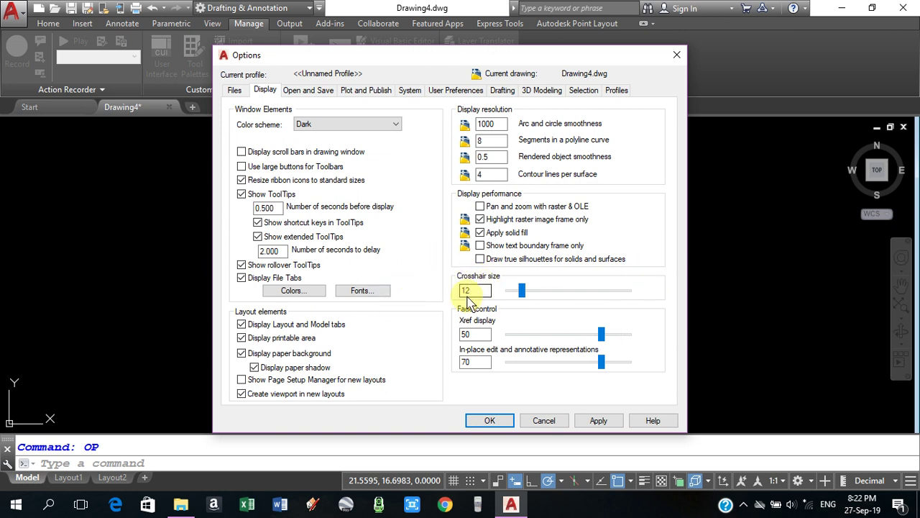
{"action": "mouse_move", "coordinate": [534, 294]}
{"action": "left_mouse_down"}
{"action": "mouse_move", "coordinate": [591, 295]}
{"action": "mouse_move", "coordinate": [503, 296]}
{"action": "mouse_move", "coordinate": [579, 297]}
{"action": "left_mouse_up"}
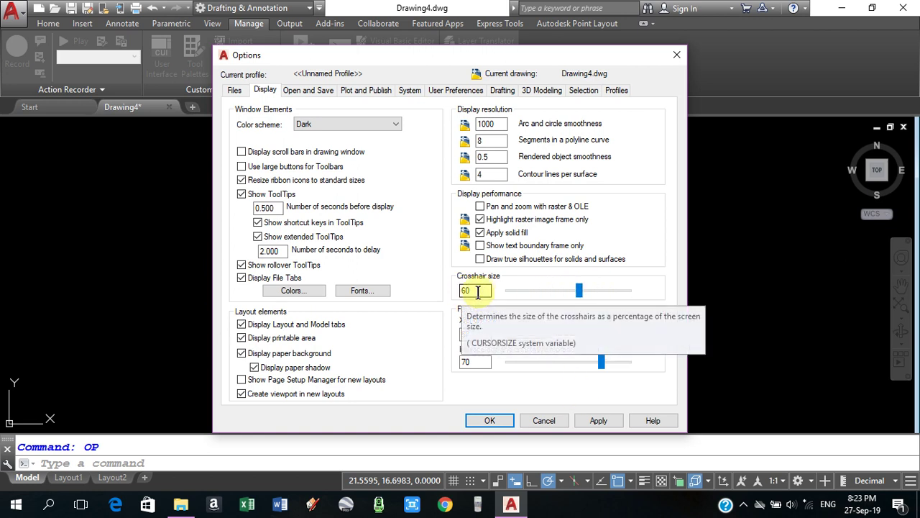
{"action": "left_click", "coordinate": [503, 424]}
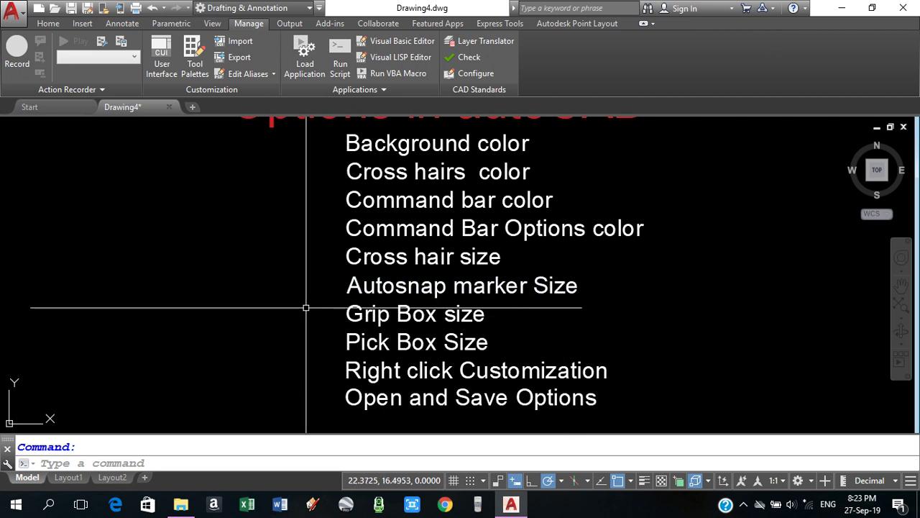
Step: Pan the view and draw a vertical test line
{"action": "scroll", "coordinate": [503, 320], "scroll_direction": "down", "scroll_amount": 2}
{"action": "middle_click_drag", "start_coordinate": [494, 335], "coordinate": [338, 325]}
{"action": "type", "text": "l"}
{"action": "key", "text": "Return"}
{"action": "left_click", "coordinate": [494, 347]}
{"action": "left_click", "coordinate": [494, 252]}
{"action": "key", "text": "Return"}
Step: Start LINE again and cancel it before picking any point
{"action": "type", "text": "l"}
{"action": "key", "text": "Return"}
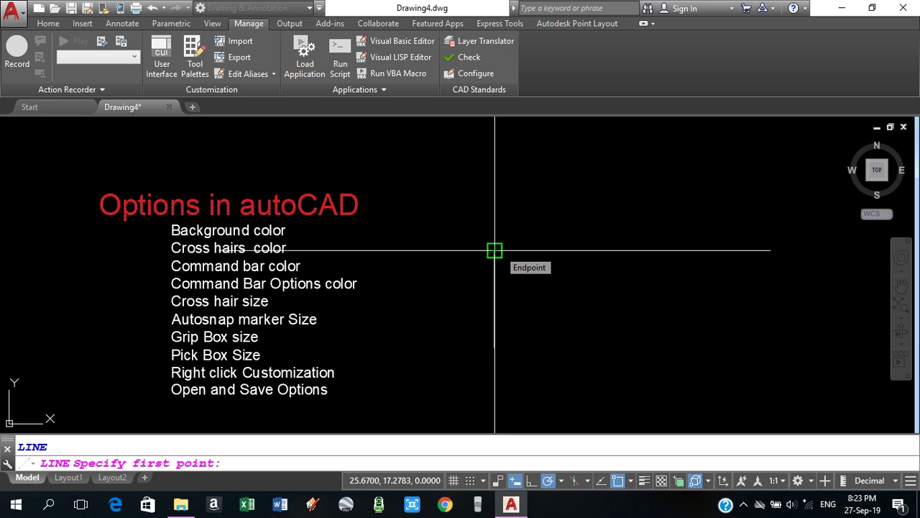
{"action": "key", "text": "Escape"}
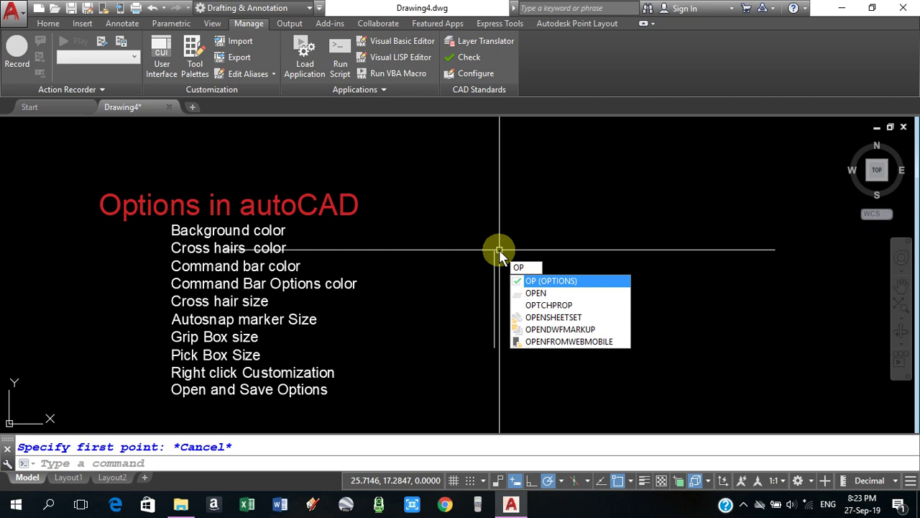
Step: Drag the Drafting tab's AutoSnap Marker Size slider near maximum and close Options
{"action": "key", "text": "Return"}
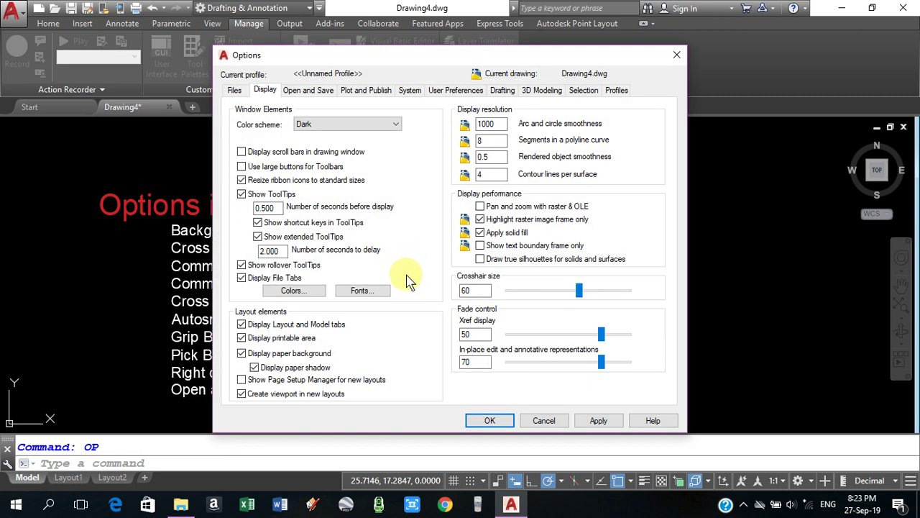
{"action": "left_click", "coordinate": [582, 90]}
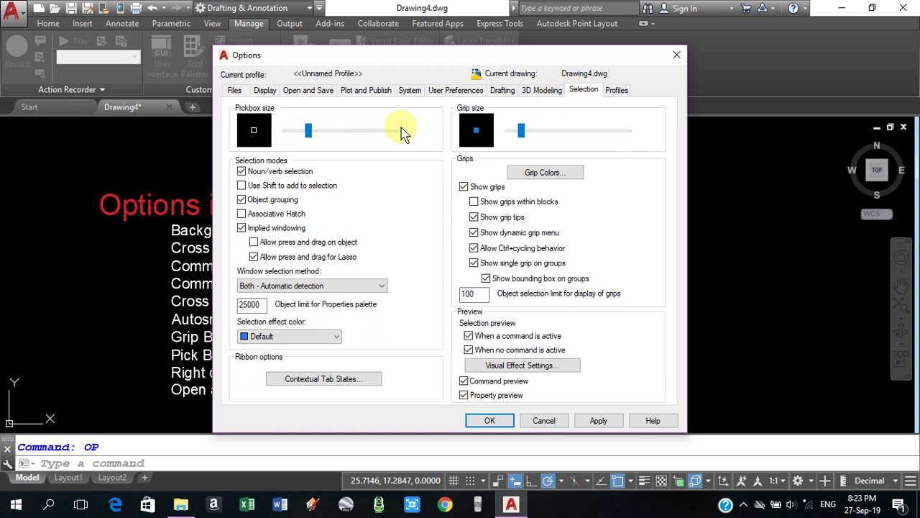
{"action": "left_click", "coordinate": [504, 90]}
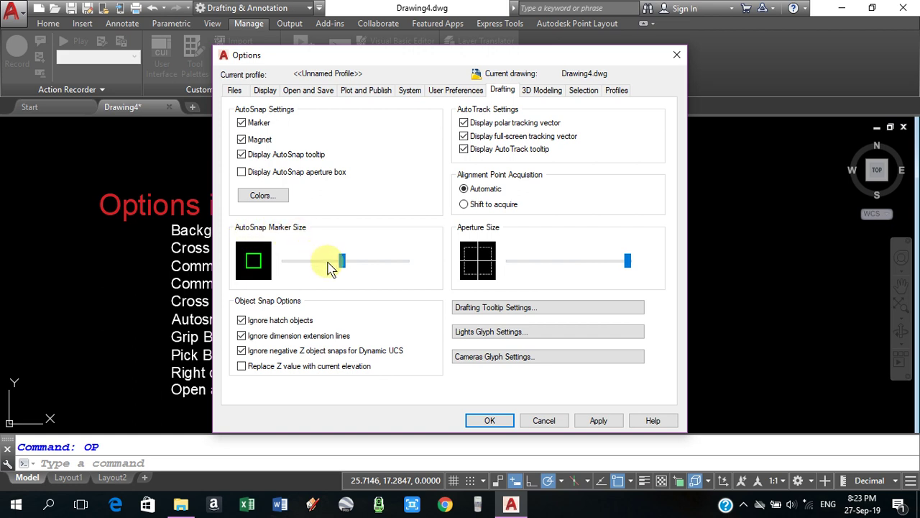
{"action": "left_click_drag", "start_coordinate": [342, 261], "coordinate": [376, 266]}
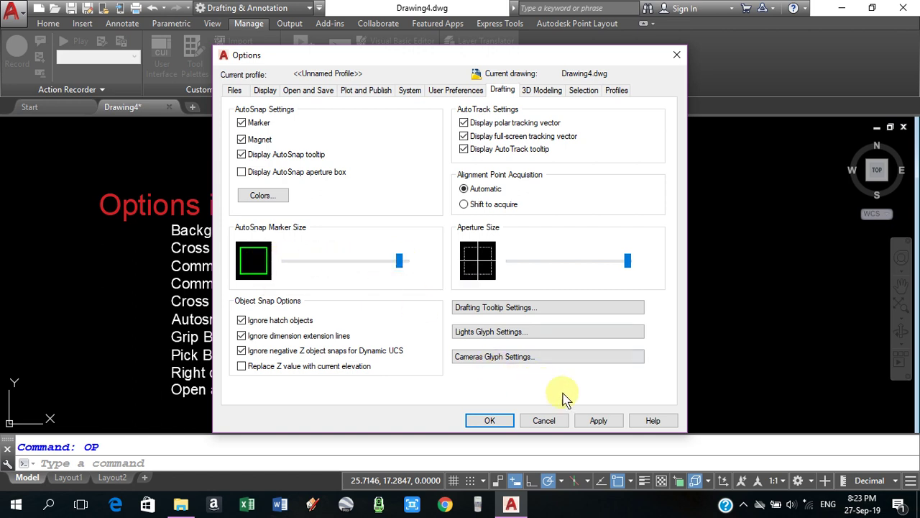
{"action": "left_click", "coordinate": [490, 420]}
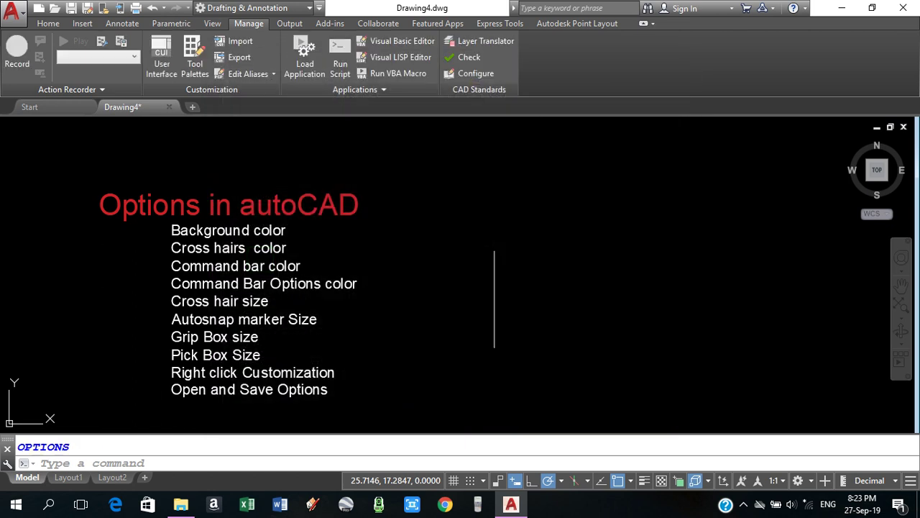
Step: Start LINE to preview the bigger AutoSnap marker, then cancel
{"action": "key", "text": "Return"}
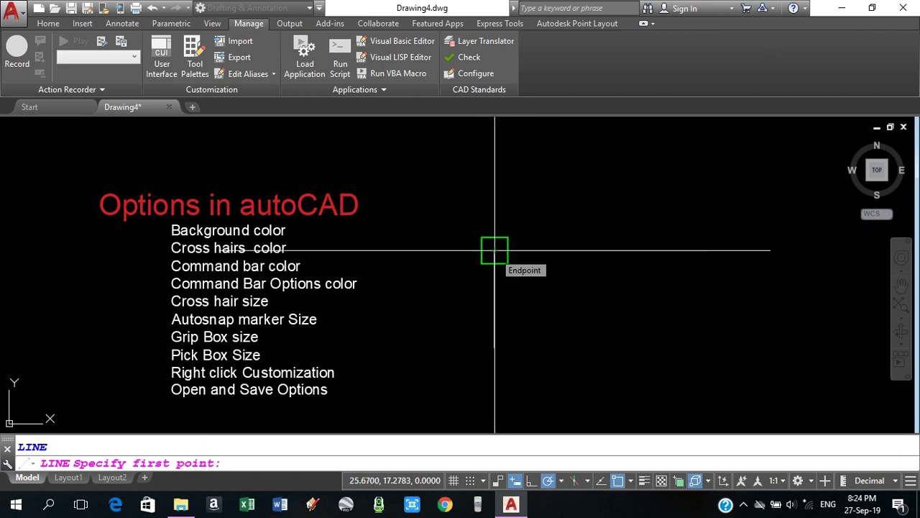
{"action": "key", "text": "Escape"}
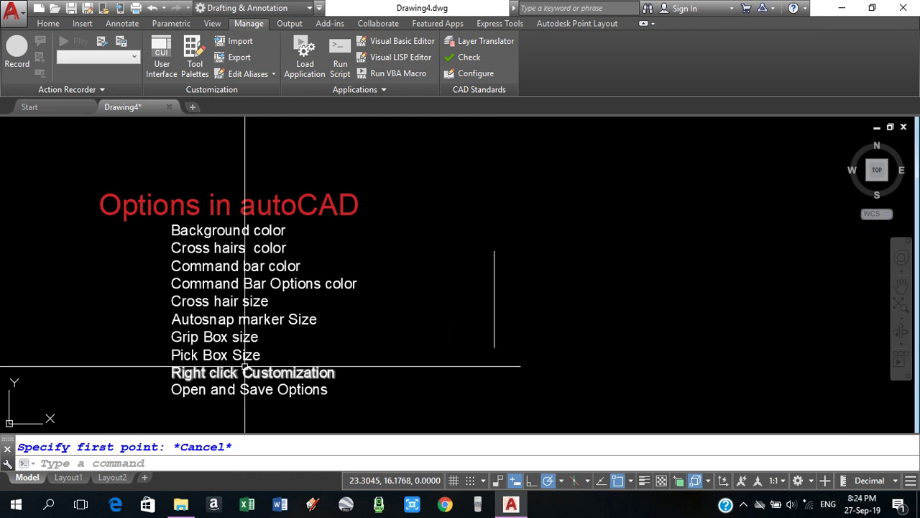
{"action": "scroll", "coordinate": [229, 396], "scroll_direction": "up", "scroll_amount": 2}
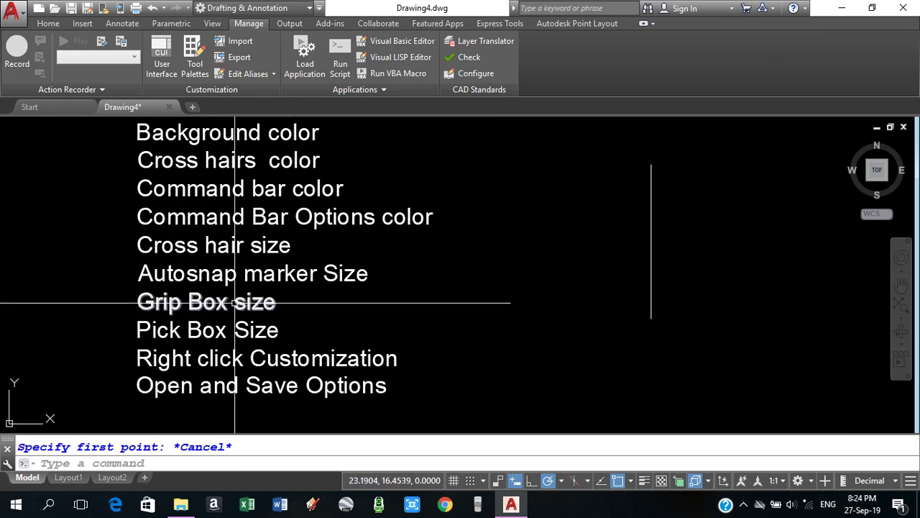
Step: Select the vertical line to view its grips, deselect it, and reopen Options
{"action": "left_click", "coordinate": [655, 268]}
{"action": "key", "text": "Escape"}
{"action": "left_click", "coordinate": [651, 255]}
{"action": "scroll", "coordinate": [576, 288], "scroll_direction": "down", "scroll_amount": 2}
{"action": "scroll", "coordinate": [571, 289], "scroll_direction": "up", "scroll_amount": 5}
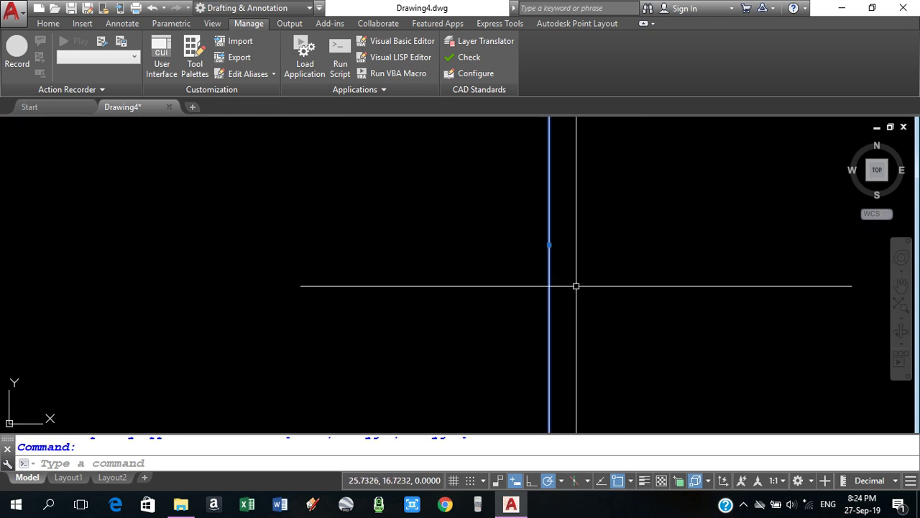
{"action": "scroll", "coordinate": [577, 288], "scroll_direction": "down", "scroll_amount": 2}
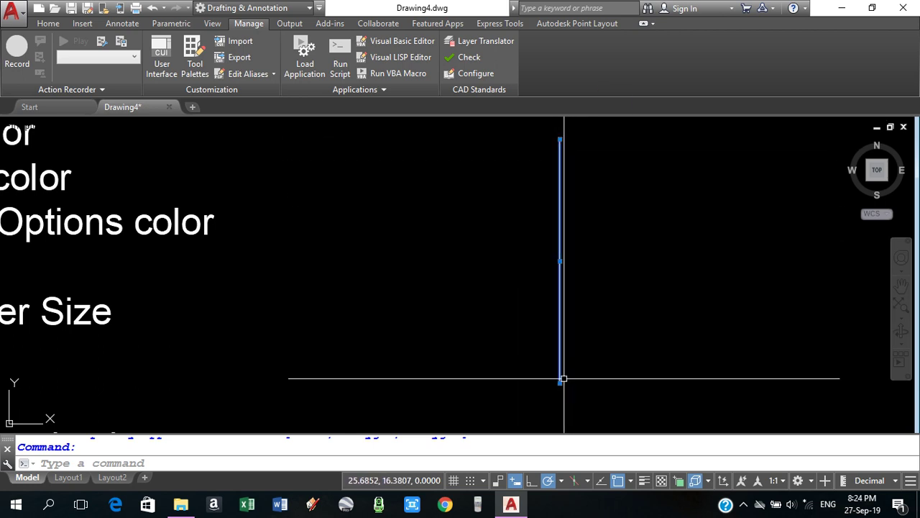
{"action": "key", "text": "Escape"}
{"action": "scroll", "coordinate": [451, 340], "scroll_direction": "down", "scroll_amount": 2}
{"action": "type", "text": "o"}
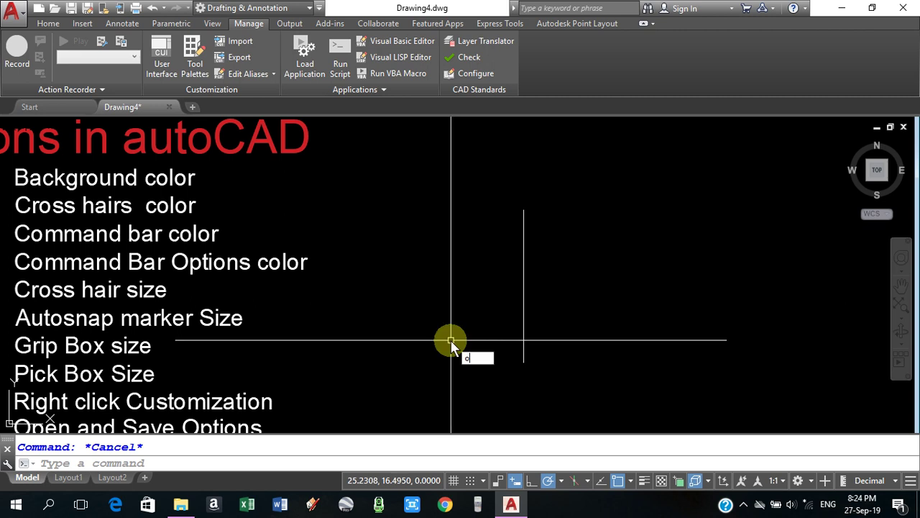
{"action": "key", "text": "Return"}
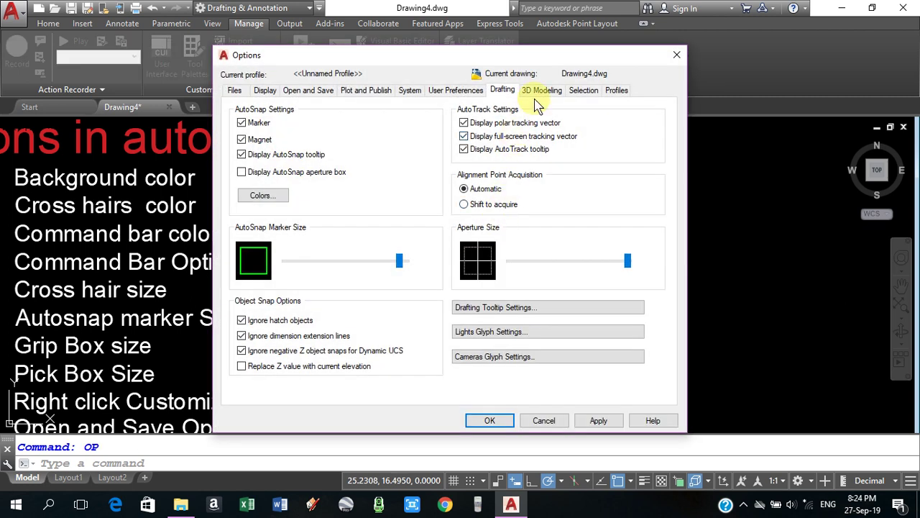
Step: Enlarge the grip size on the Selection tab, apply it, and close Options
{"action": "left_click", "coordinate": [583, 91]}
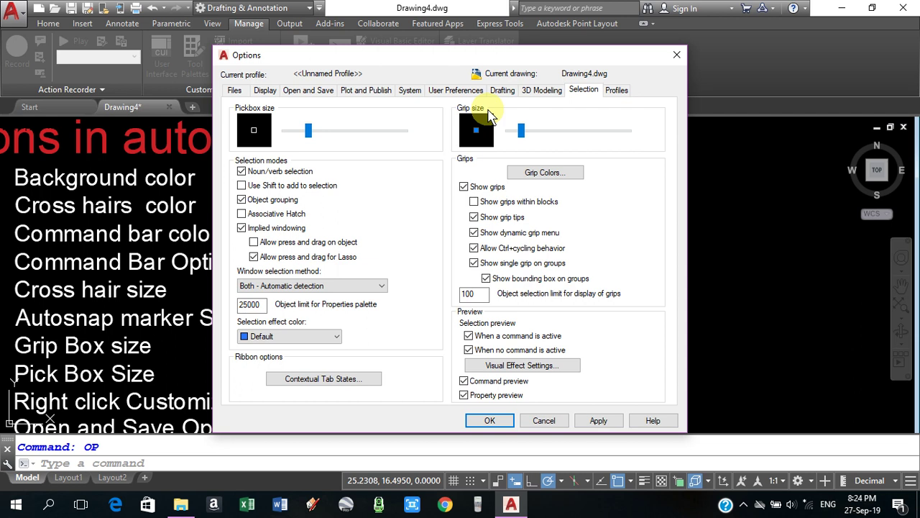
{"action": "left_click_drag", "start_coordinate": [526, 137], "coordinate": [564, 140]}
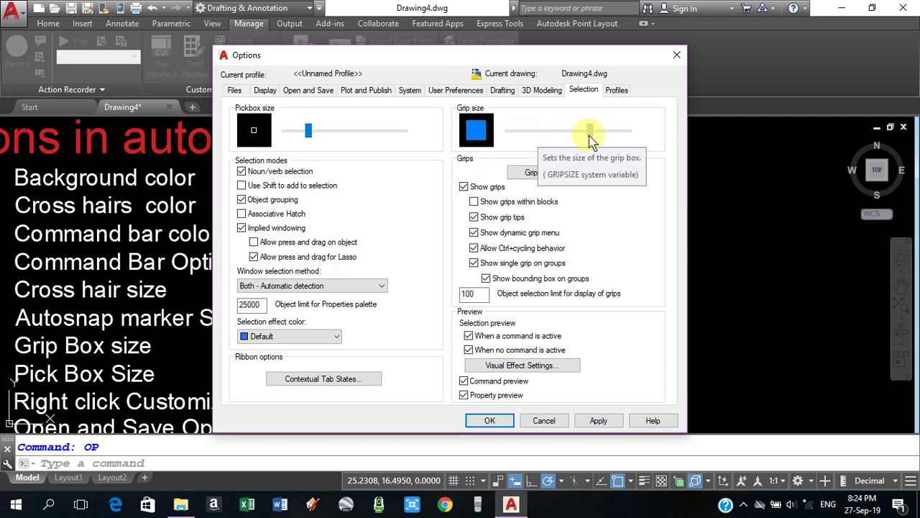
{"action": "left_click_drag", "start_coordinate": [594, 138], "coordinate": [565, 143]}
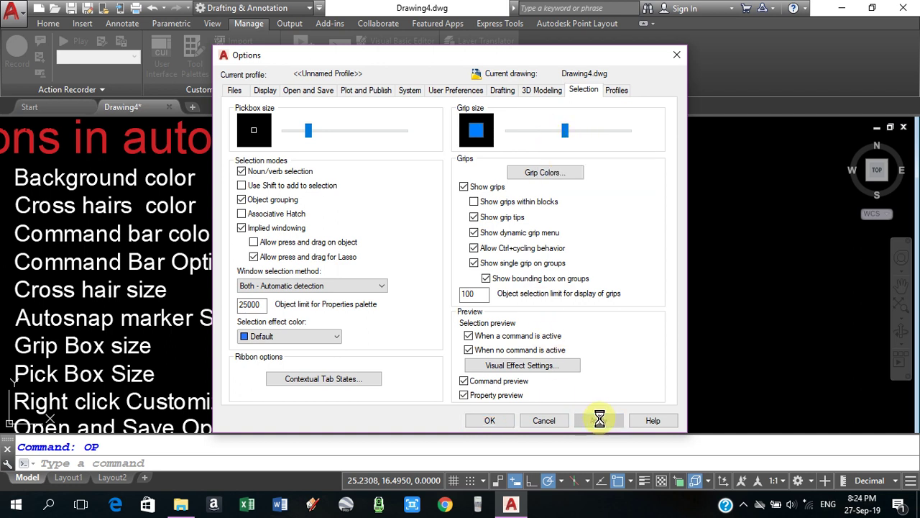
{"action": "left_click", "coordinate": [494, 421]}
{"action": "left_click", "coordinate": [523, 268]}
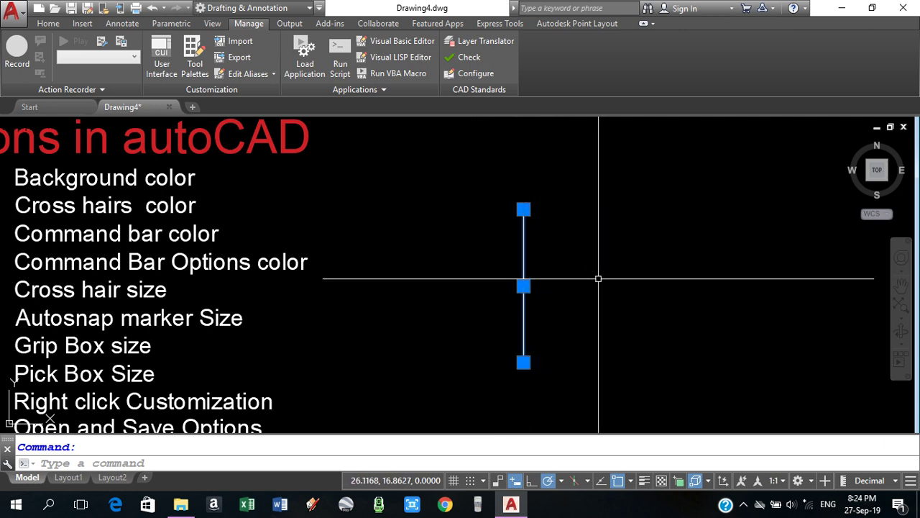
Step: Clear the grips, preview the small pickbox with MOVE, then reopen Options
{"action": "key", "text": "Escape"}
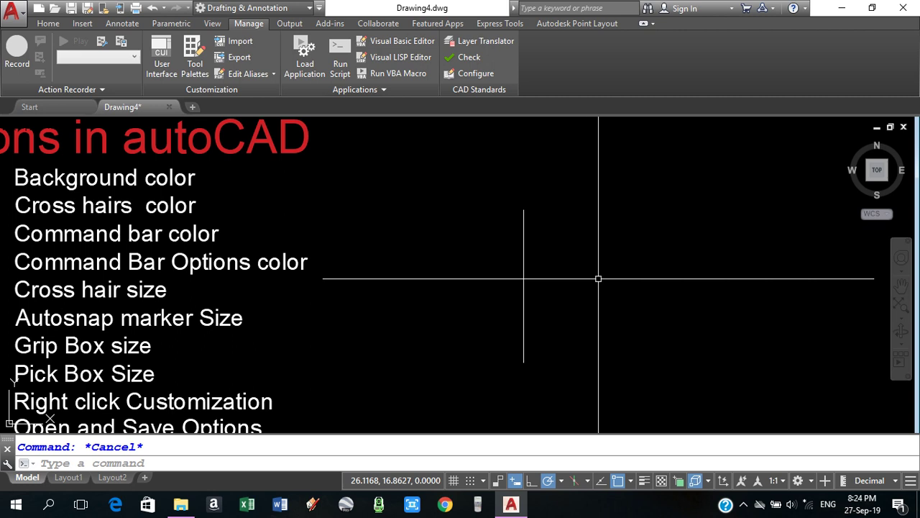
{"action": "middle_click_drag", "start_coordinate": [575, 322], "coordinate": [591, 289]}
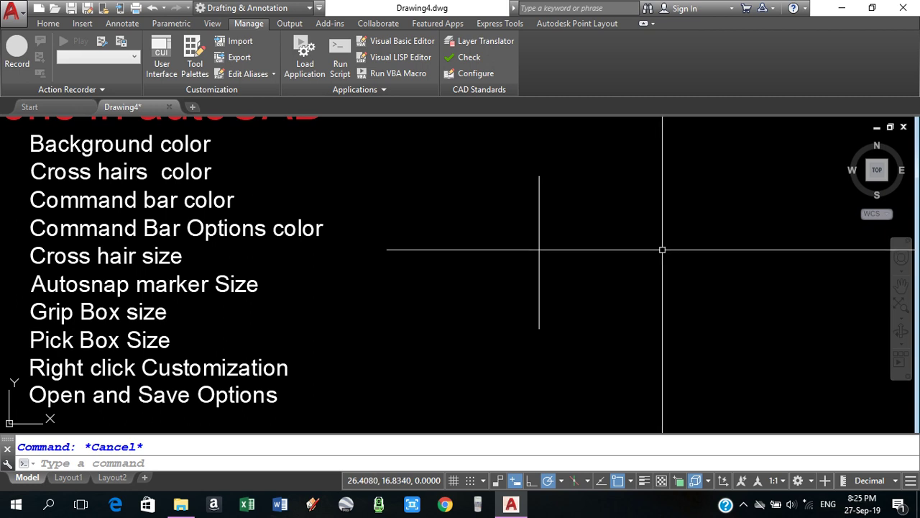
{"action": "type", "text": "m"}
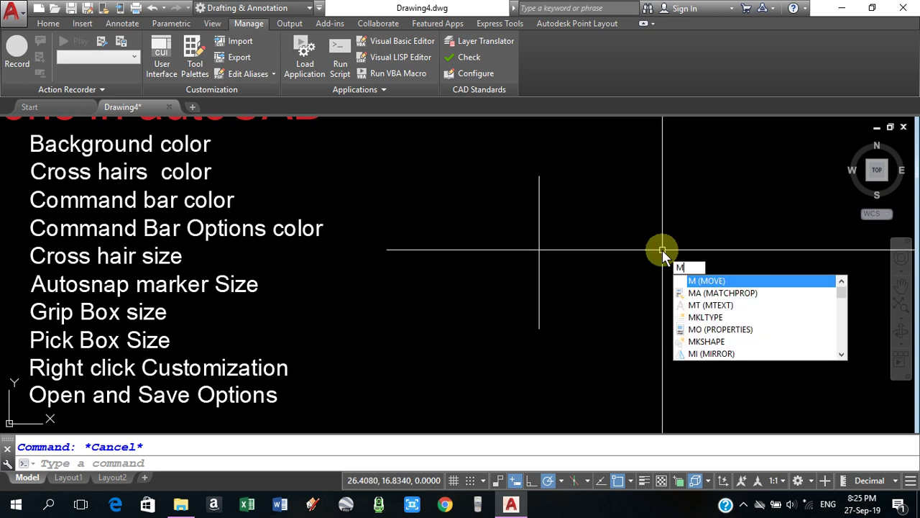
{"action": "key", "text": "Return"}
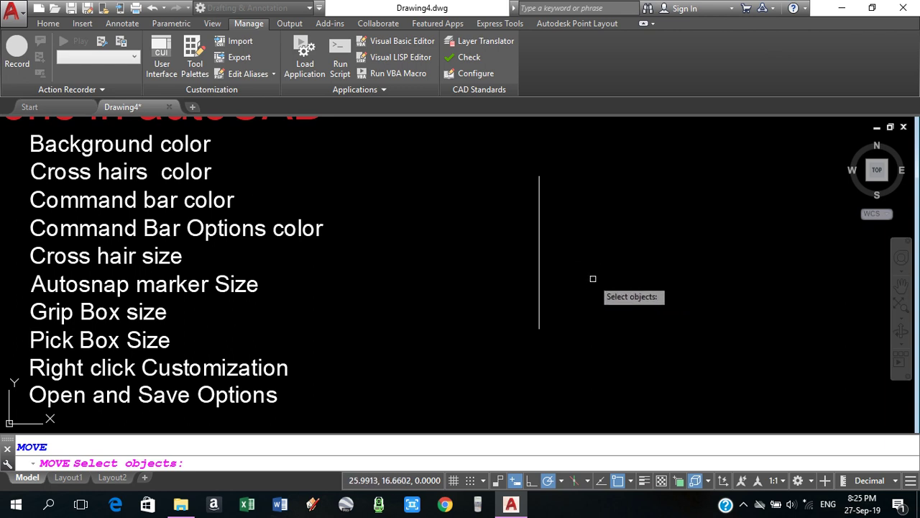
{"action": "key", "text": "Escape"}
{"action": "type", "text": "OP"}
{"action": "key", "text": "Return"}
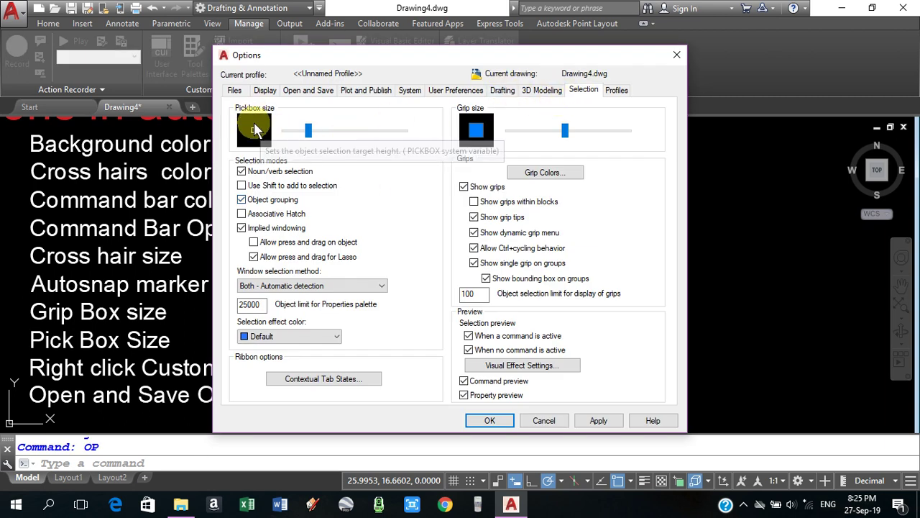
Step: Drag the Selection tab's Pickbox size slider larger and confirm with OK
{"action": "left_click_drag", "start_coordinate": [308, 130], "coordinate": [352, 140]}
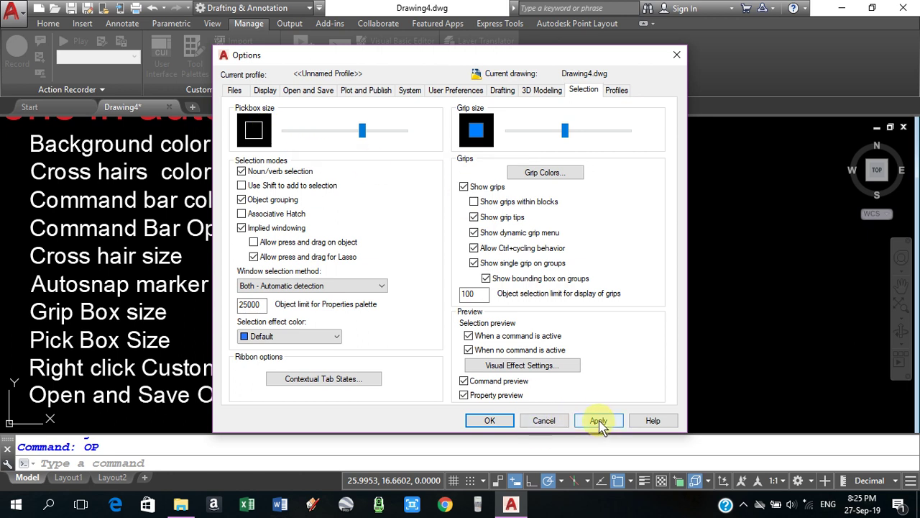
{"action": "left_click", "coordinate": [489, 421]}
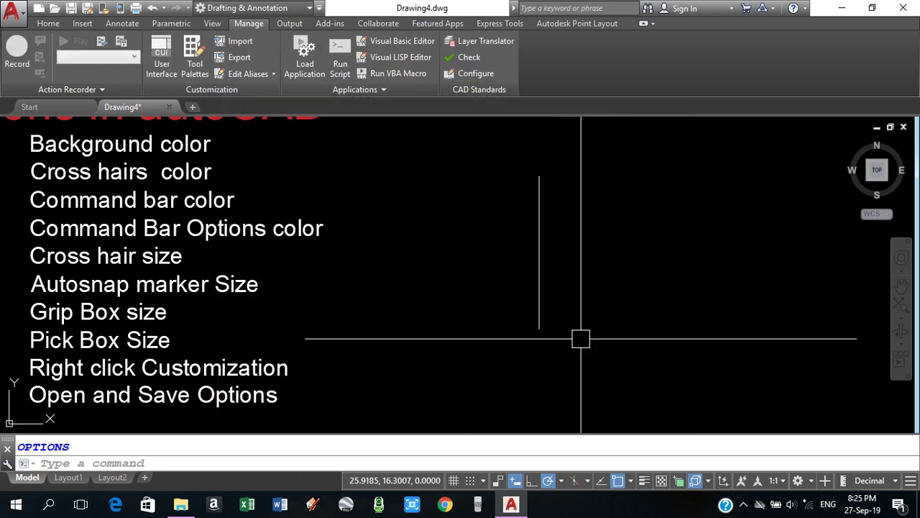
{"action": "type", "text": "m"}
Step: Preview the enlarged pickbox with Move, then check the canvas right-click shortcut menu
{"action": "key", "text": "Return"}
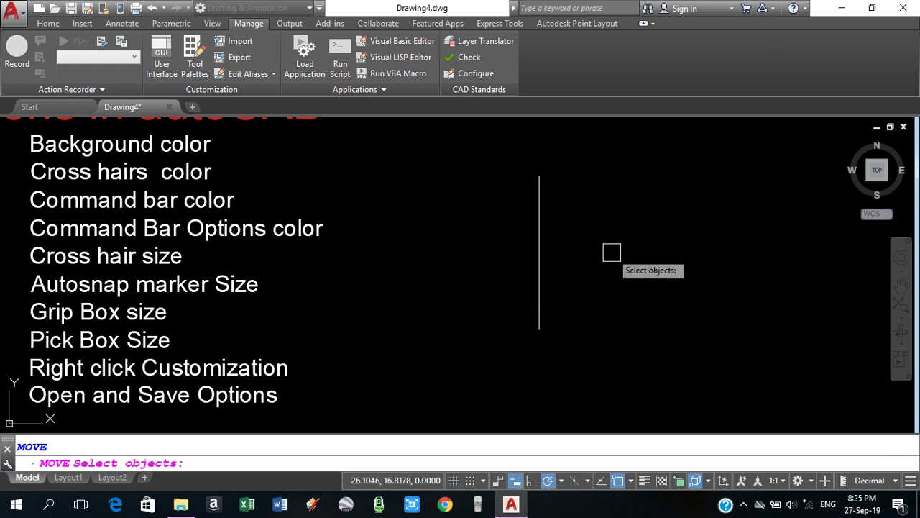
{"action": "key", "text": "Escape"}
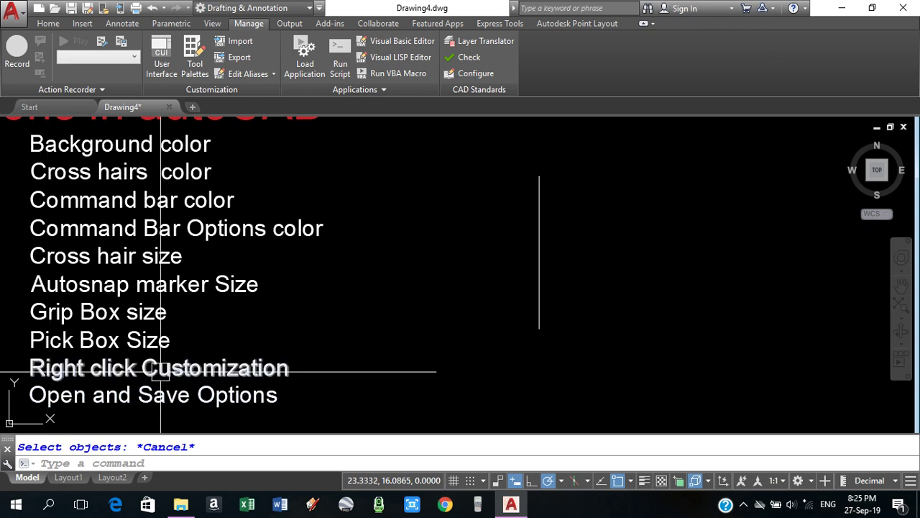
{"action": "right_click", "coordinate": [453, 205]}
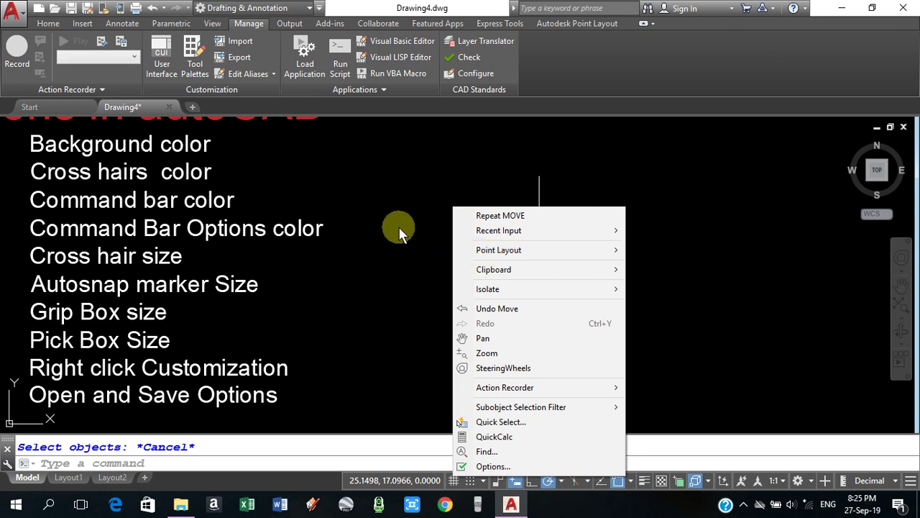
{"action": "key", "text": "Escape"}
Step: Draw a horizontal line rightward from the vertical line's top, then reopen Options with OP
{"action": "type", "text": "l"}
{"action": "key", "text": "Return"}
{"action": "left_click", "coordinate": [539, 174]}
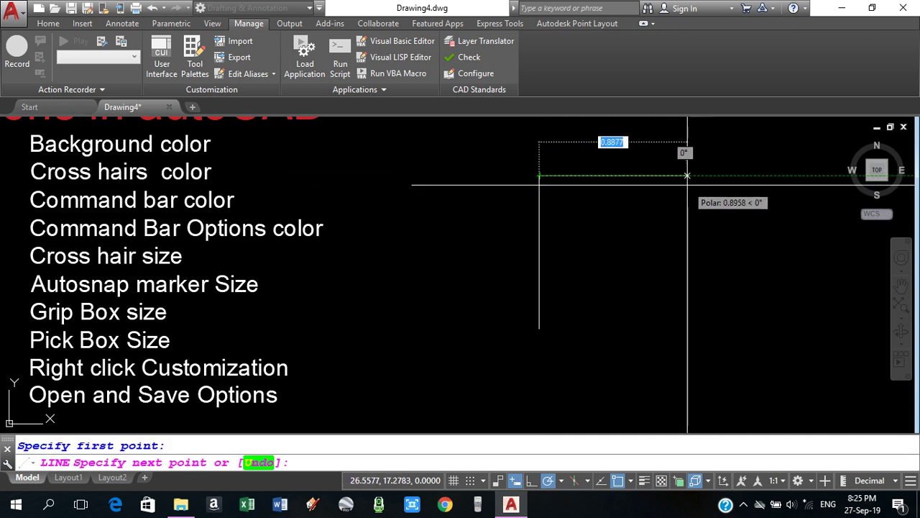
{"action": "left_click", "coordinate": [693, 175]}
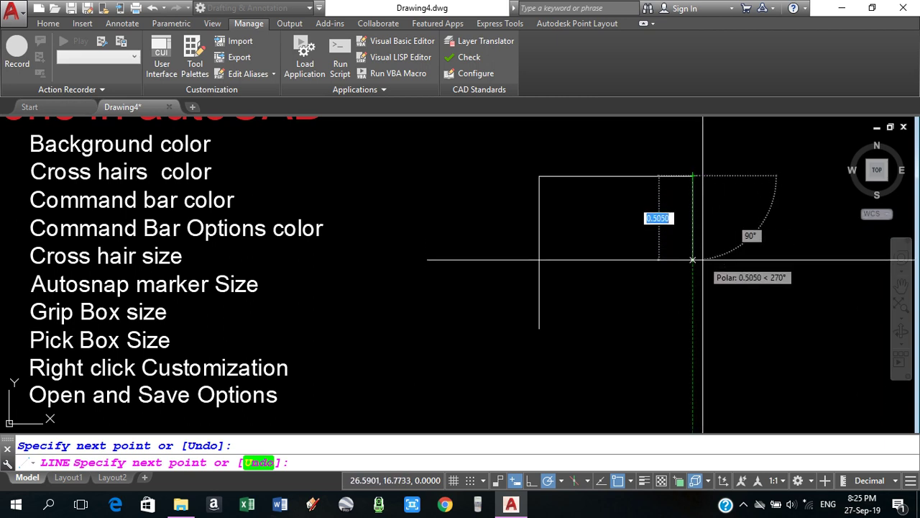
{"action": "key", "text": "Return"}
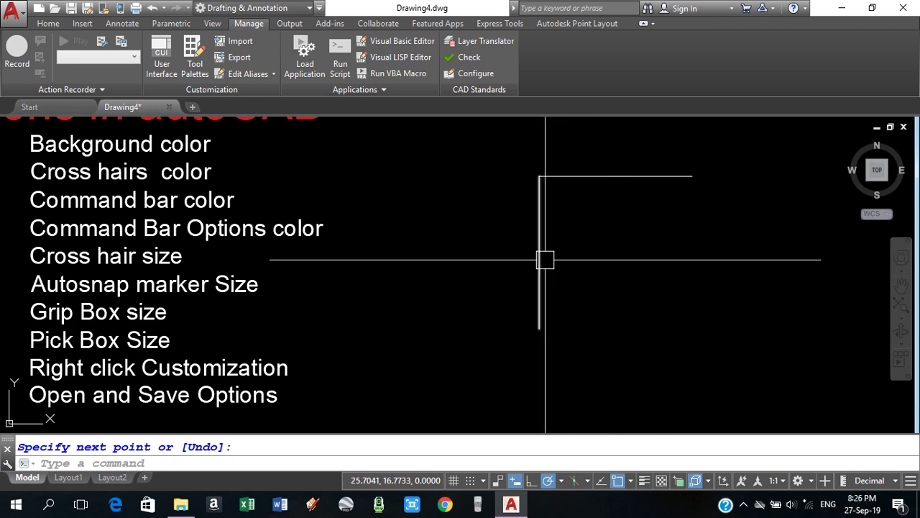
{"action": "type", "text": "OP"}
{"action": "key", "text": "Return"}
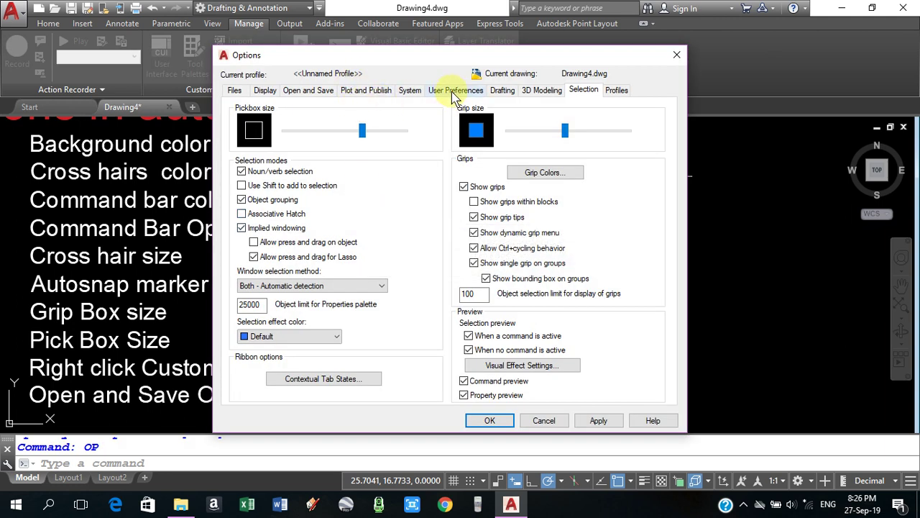
Step: Turn on time-sensitive right-click with a 250 ms duration, then apply and close Options
{"action": "left_click", "coordinate": [451, 92]}
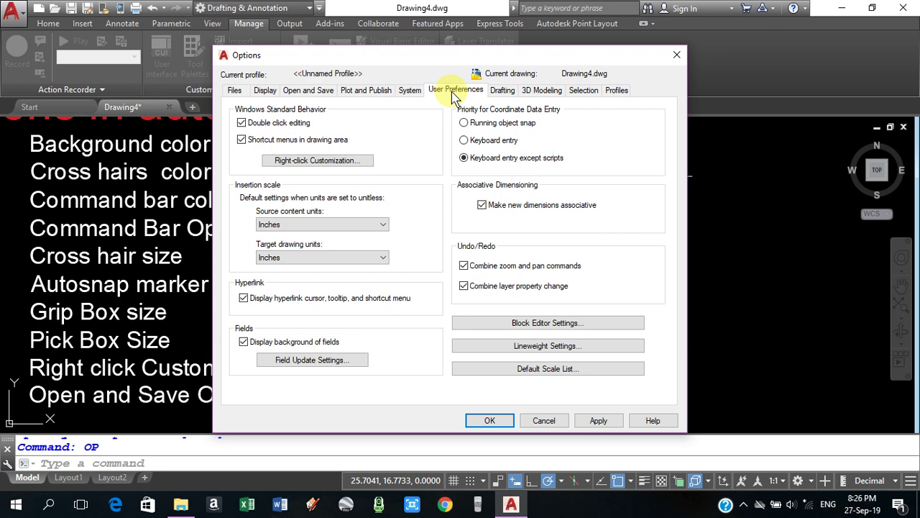
{"action": "left_click", "coordinate": [327, 164]}
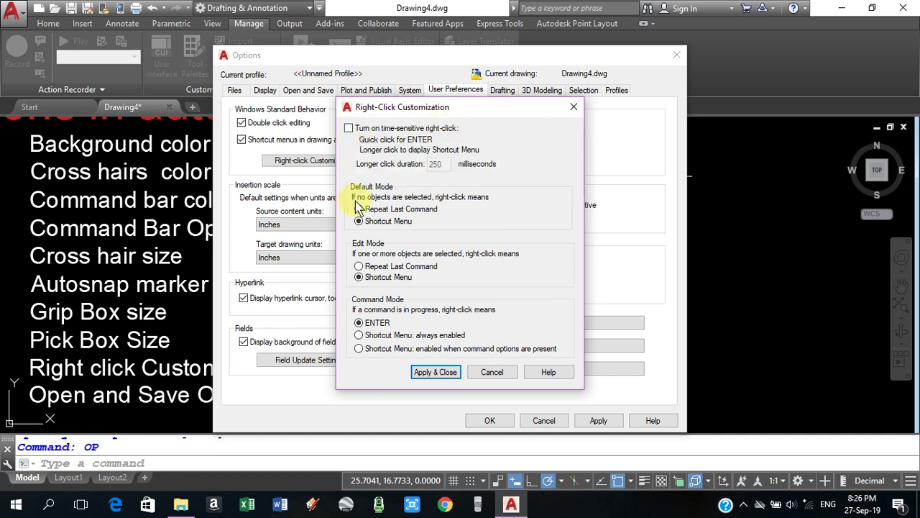
{"action": "left_click", "coordinate": [349, 128]}
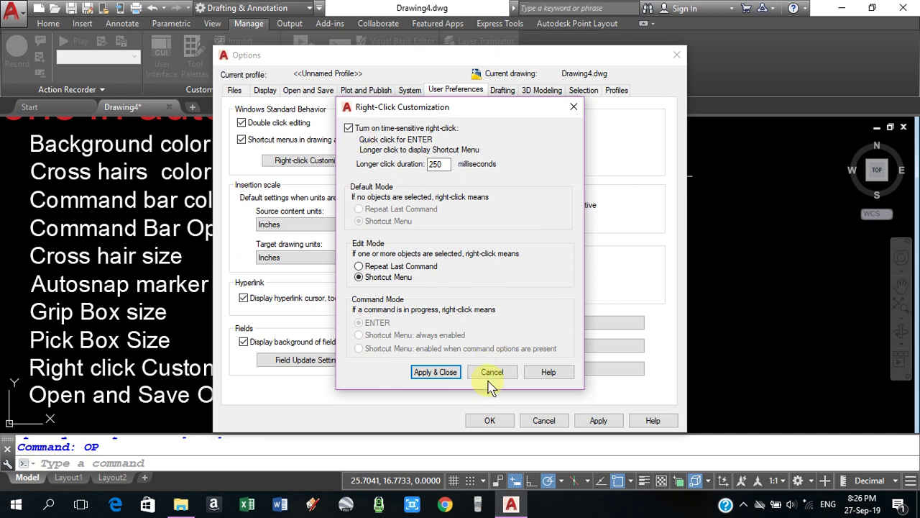
{"action": "left_click", "coordinate": [443, 372]}
{"action": "left_click", "coordinate": [598, 421]}
{"action": "left_click", "coordinate": [491, 420]}
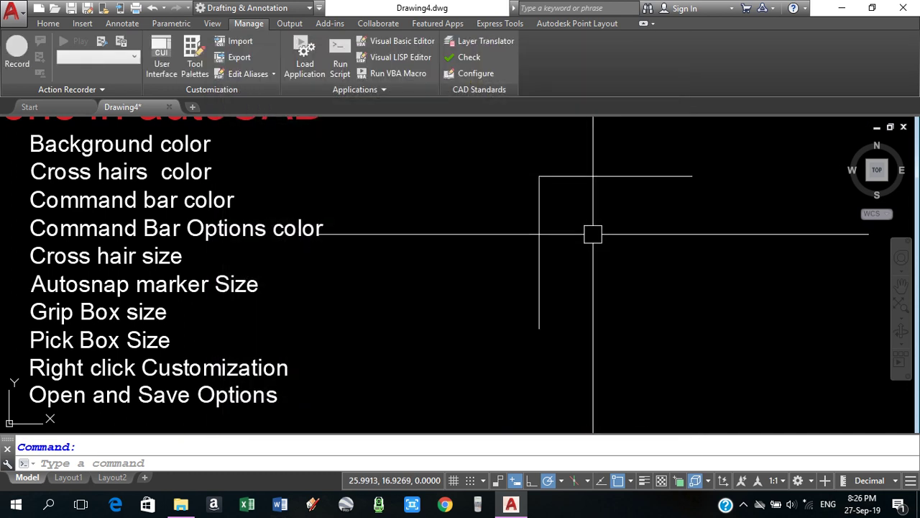
Step: Test a quick and a long right-click on the canvas, then reopen Right-Click Customization in Options
{"action": "right_click", "coordinate": [592, 234]}
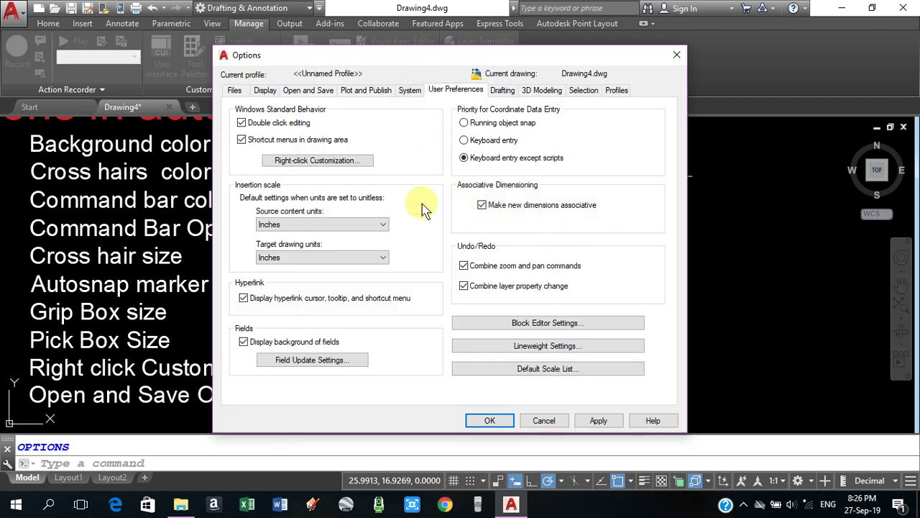
{"action": "key", "text": "Escape"}
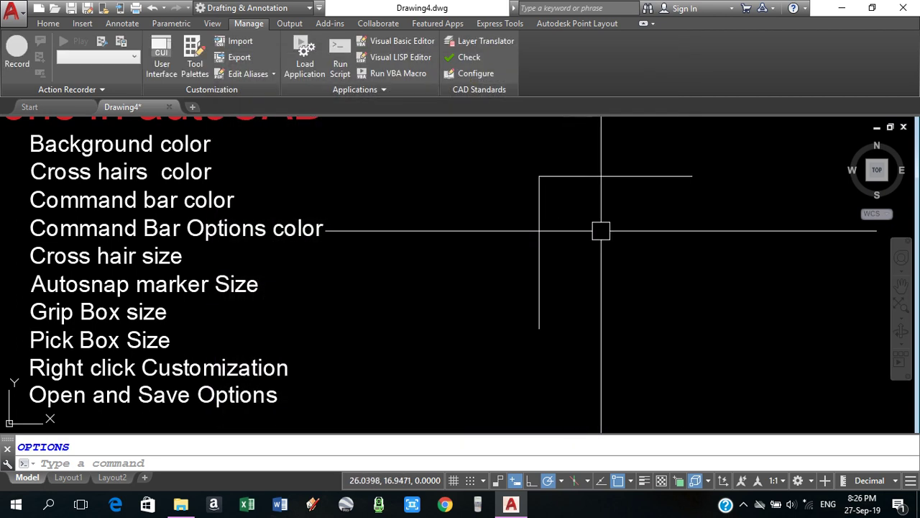
{"action": "right_click", "coordinate": [602, 231]}
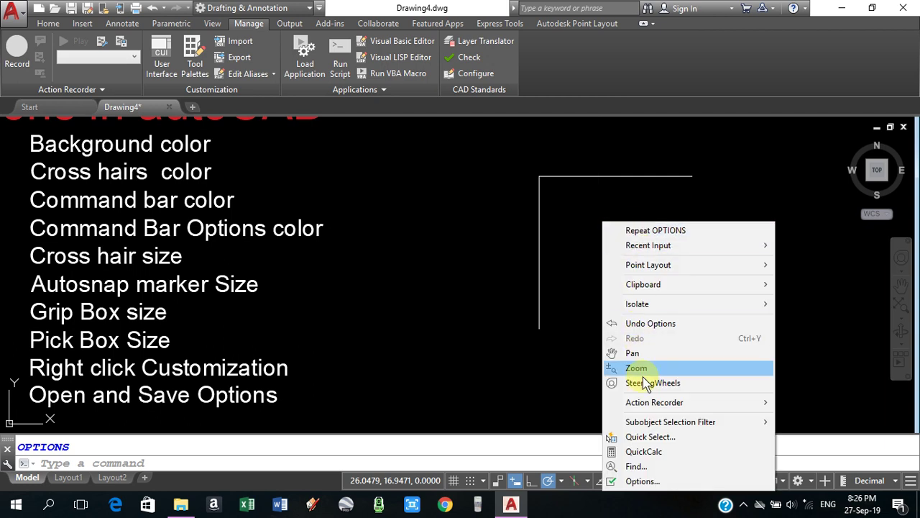
{"action": "left_click", "coordinate": [593, 318]}
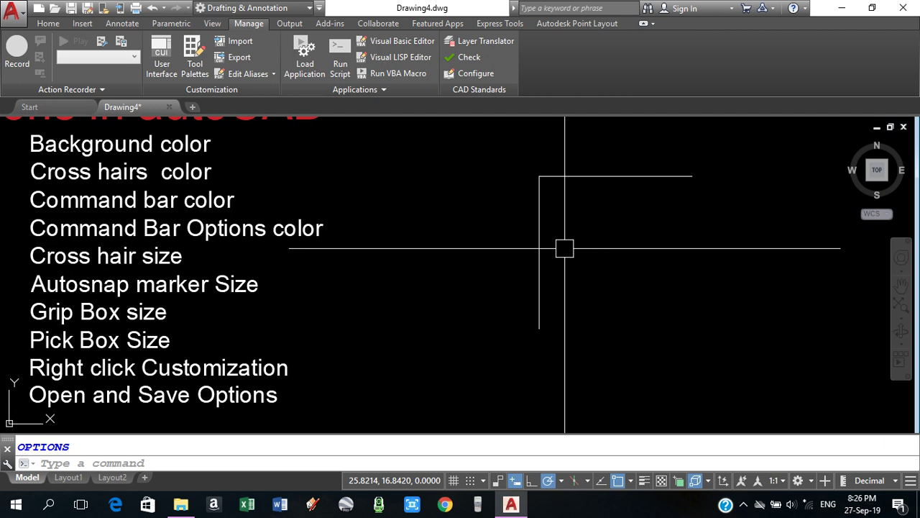
{"action": "type", "text": "op"}
{"action": "key", "text": "Return"}
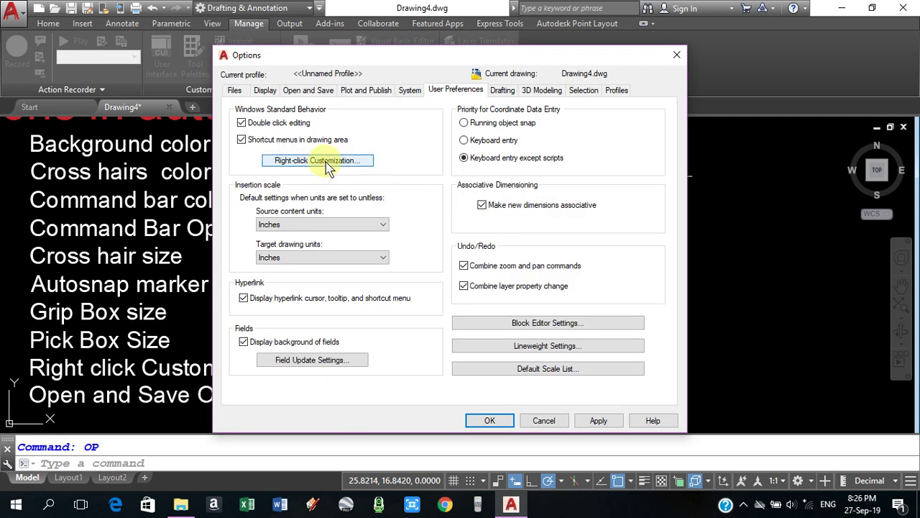
{"action": "left_click", "coordinate": [327, 166]}
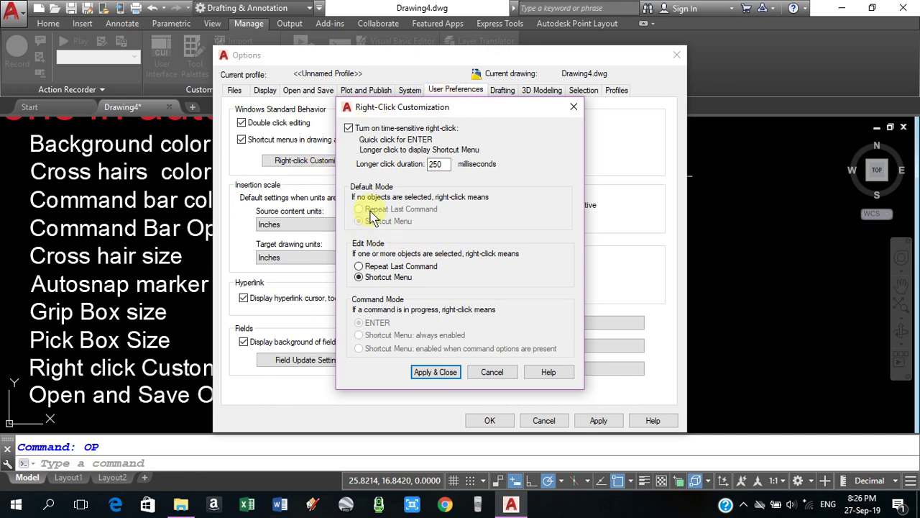
Step: Switch time-sensitive right-click off again and apply and close both dialogs
{"action": "key", "text": "Escape"}
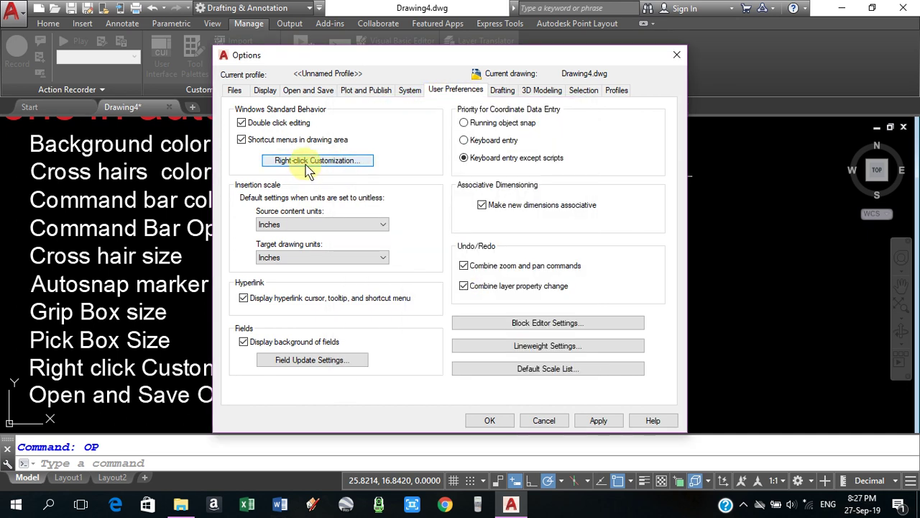
{"action": "left_click", "coordinate": [304, 160]}
{"action": "left_click", "coordinate": [348, 128]}
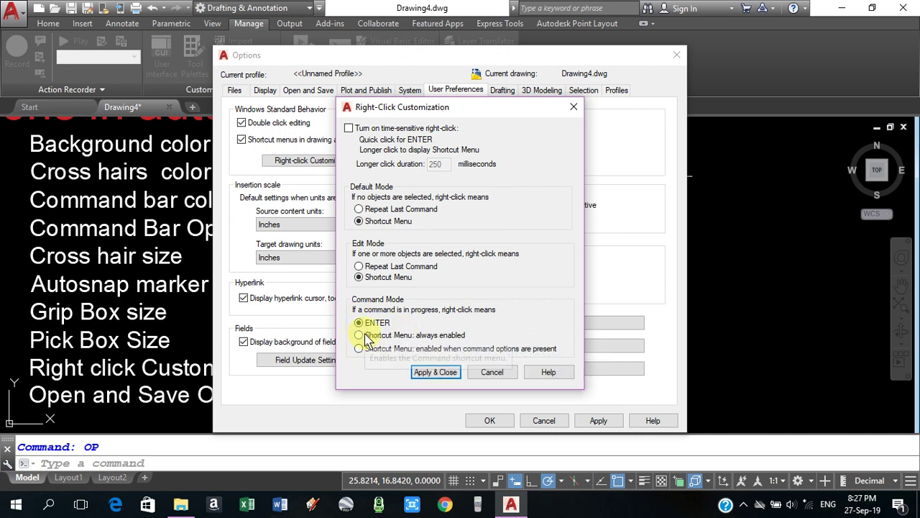
{"action": "left_click", "coordinate": [430, 372]}
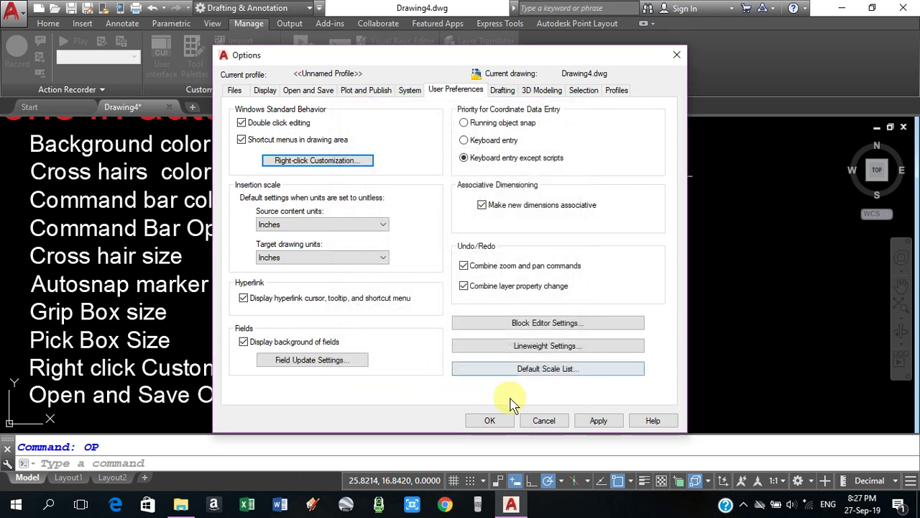
{"action": "left_click", "coordinate": [595, 423]}
{"action": "left_click", "coordinate": [493, 421]}
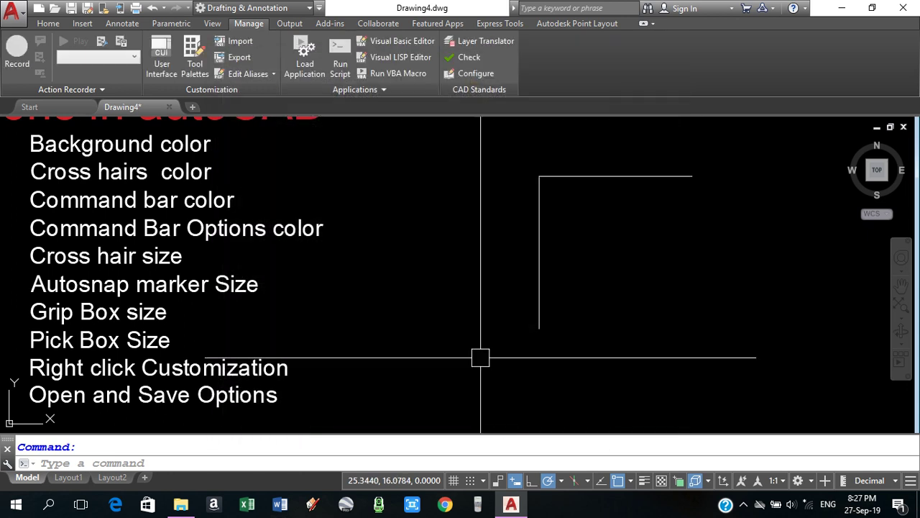
Step: Zoom in on the Right click Customization and Open and Save Options lines, then reopen Options
{"action": "middle_click_drag", "start_coordinate": [232, 316], "coordinate": [395, 260]}
{"action": "scroll", "coordinate": [244, 345], "scroll_direction": "up", "scroll_amount": 2}
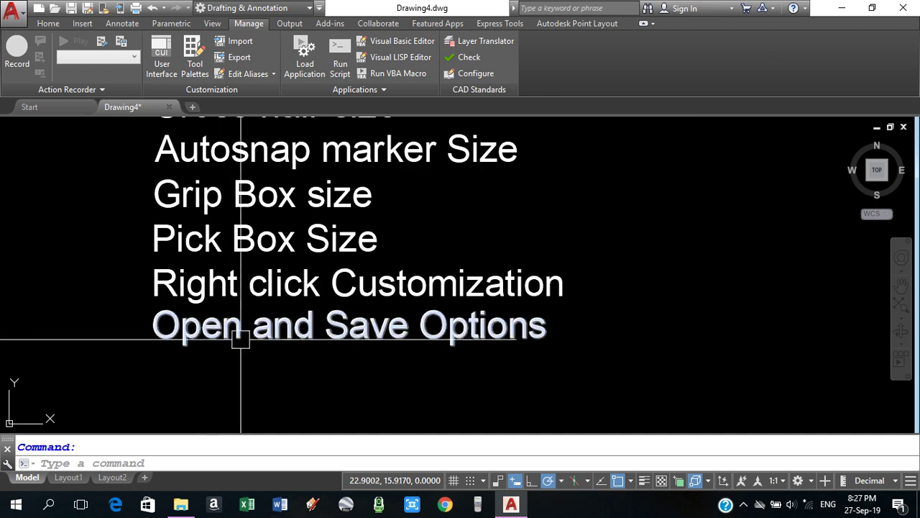
{"action": "middle_click_drag", "start_coordinate": [253, 356], "coordinate": [345, 293]}
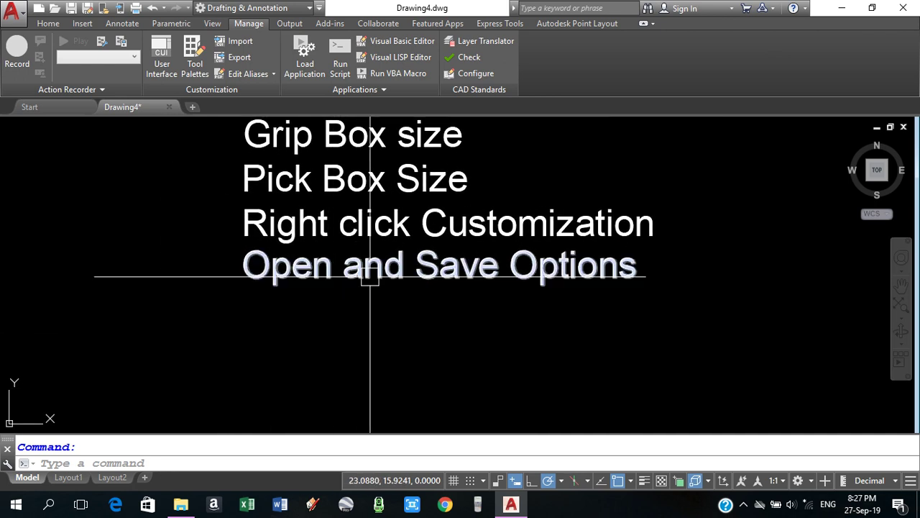
{"action": "scroll", "coordinate": [368, 278], "scroll_direction": "up", "scroll_amount": 2}
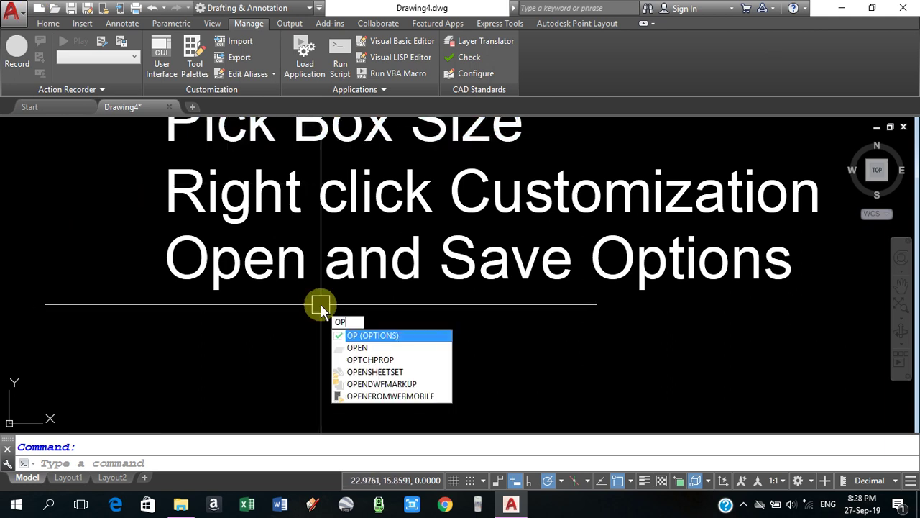
{"action": "type", "text": "OP"}
{"action": "key", "text": "Return"}
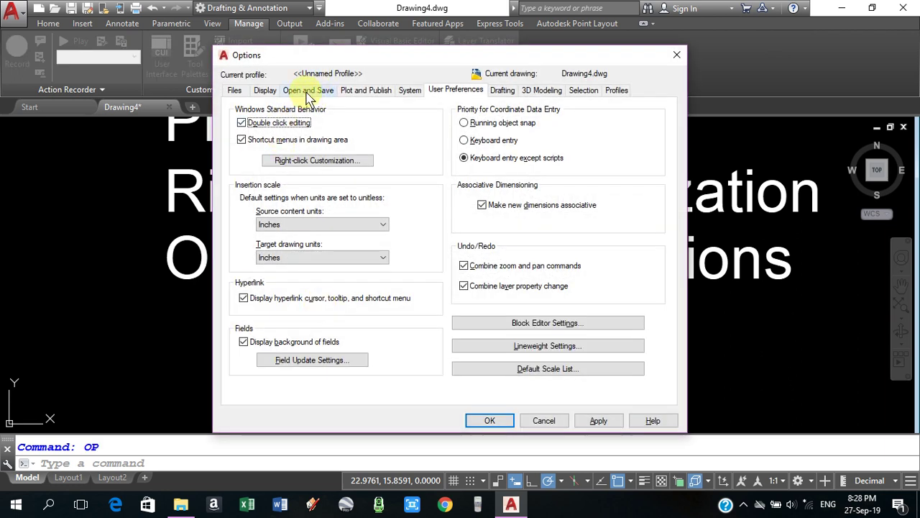
Step: Keep AutoCAD 2007/LT2007 Drawing as the save format on the Open and Save tab
{"action": "left_click", "coordinate": [308, 92]}
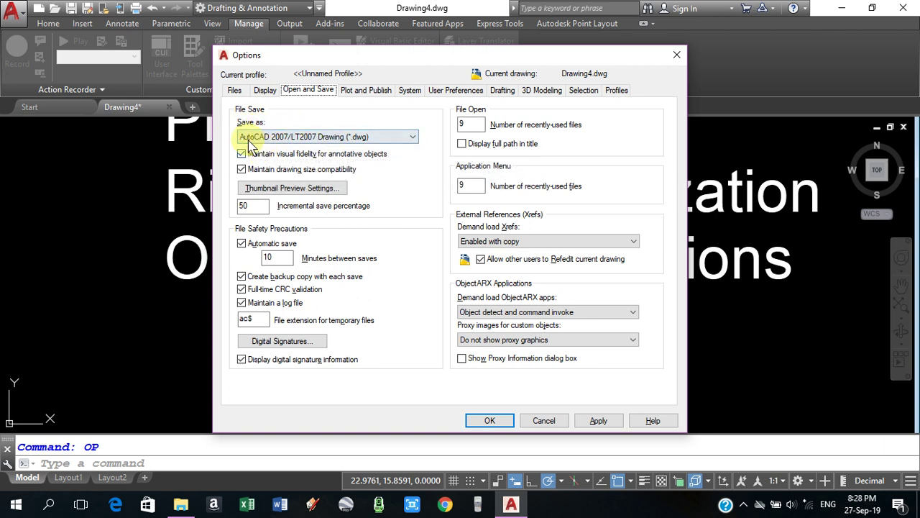
{"action": "left_click", "coordinate": [394, 139]}
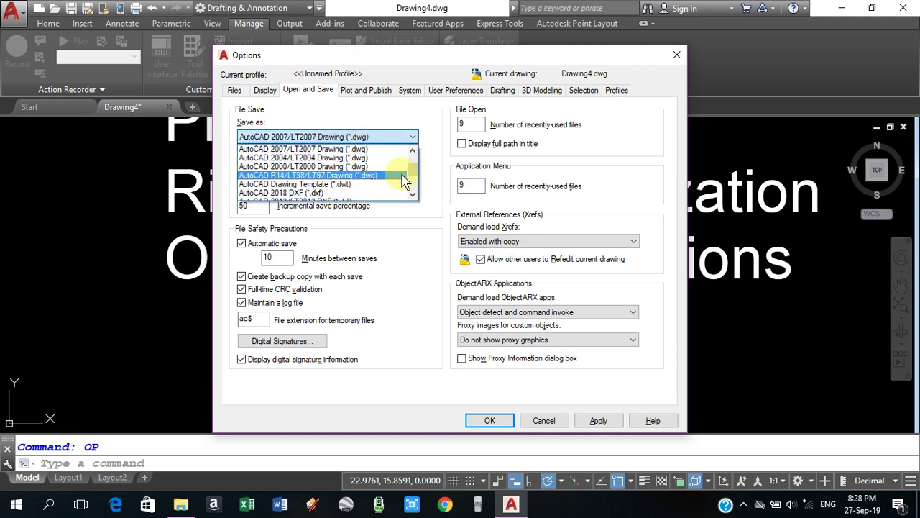
{"action": "left_click", "coordinate": [411, 181]}
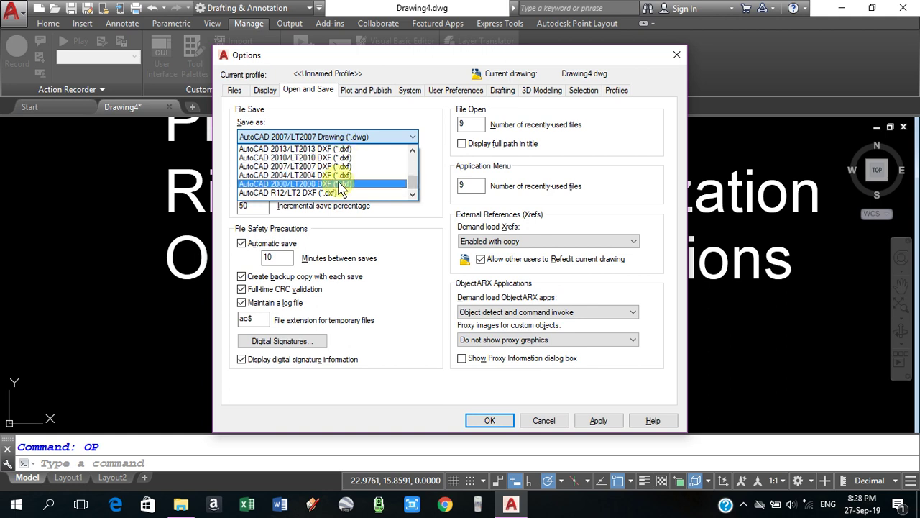
{"action": "scroll", "coordinate": [413, 153], "scroll_direction": "up", "scroll_amount": 3}
{"action": "scroll", "coordinate": [413, 153], "scroll_direction": "up", "scroll_amount": 1}
{"action": "scroll", "coordinate": [413, 152], "scroll_direction": "up", "scroll_amount": 1}
{"action": "scroll", "coordinate": [413, 153], "scroll_direction": "up", "scroll_amount": 2}
{"action": "scroll", "coordinate": [413, 152], "scroll_direction": "up", "scroll_amount": 2}
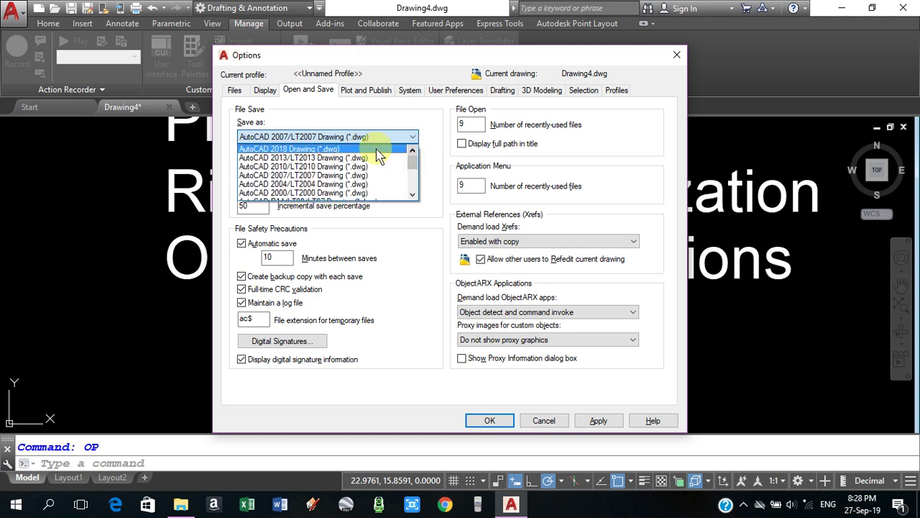
{"action": "left_click", "coordinate": [327, 176]}
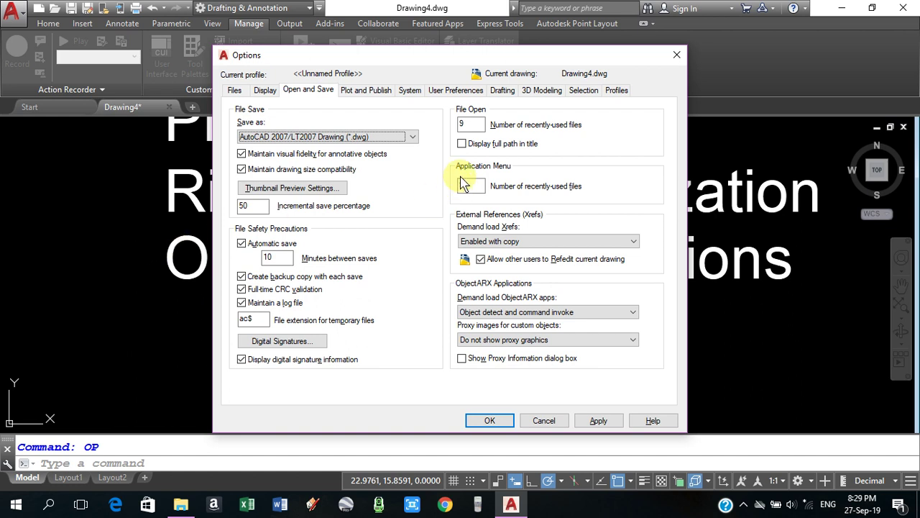
Step: Enable automatic save every 10 minutes, then apply and close Options
{"action": "left_click", "coordinate": [468, 125]}
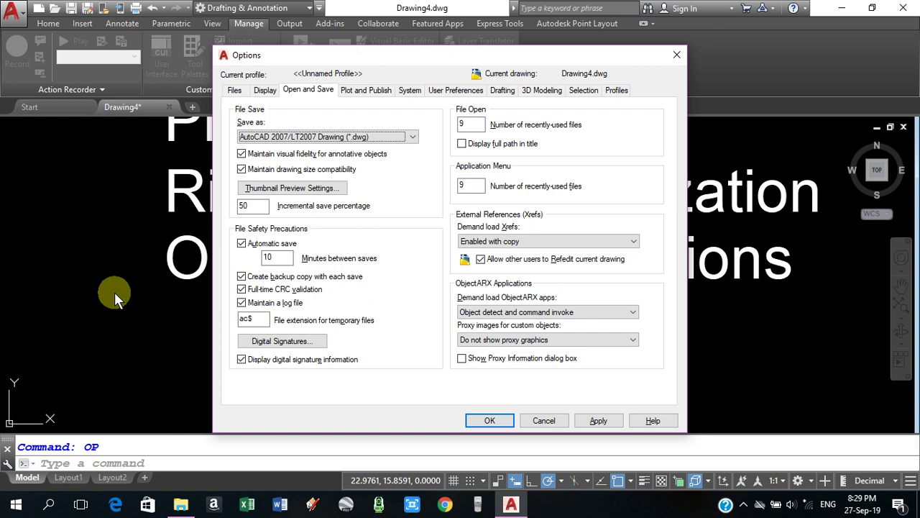
{"action": "left_click", "coordinate": [269, 257]}
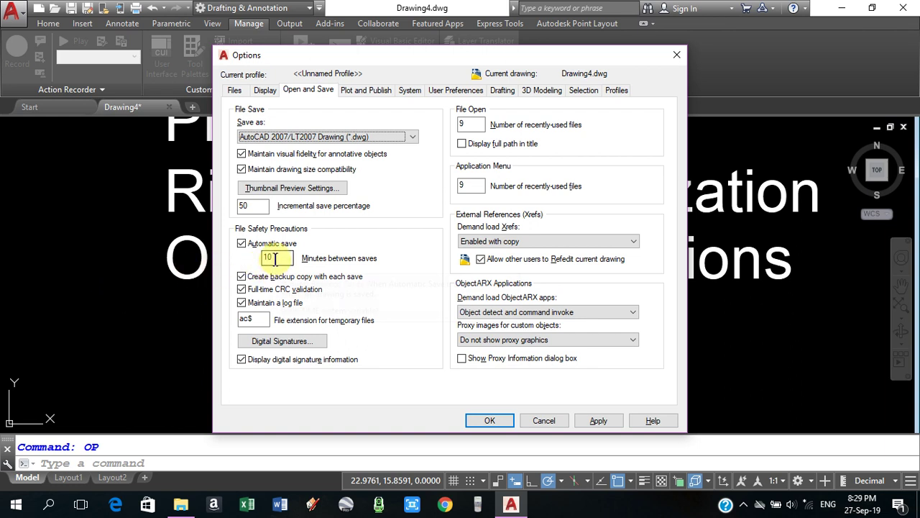
{"action": "double_click", "coordinate": [274, 258]}
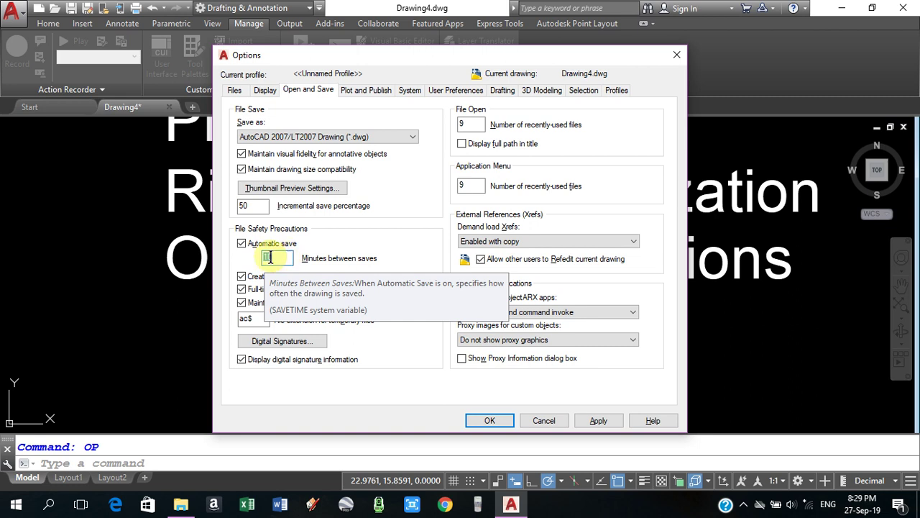
{"action": "left_click", "coordinate": [597, 422]}
{"action": "left_click", "coordinate": [492, 421]}
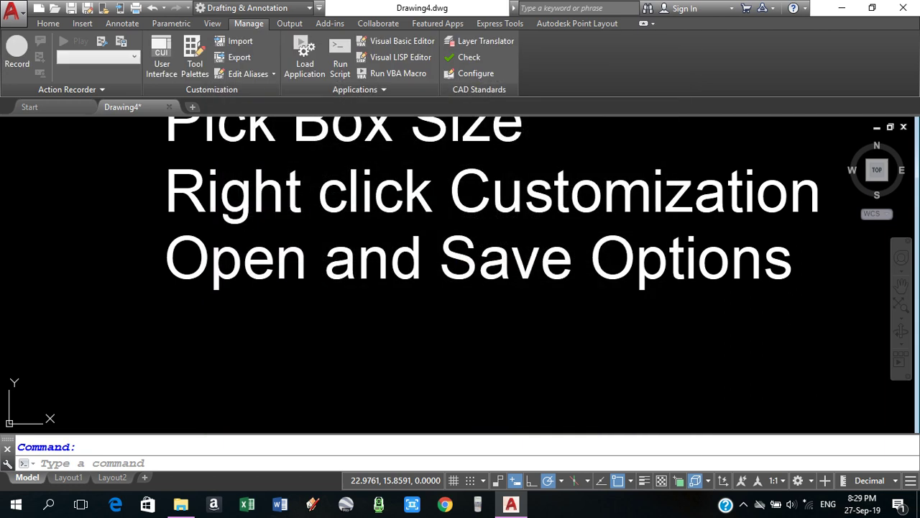
Step: Zoom out and pan to show the full 'Options in autoCAD' list, Background color to Open and Save Options
{"action": "scroll", "coordinate": [430, 292], "scroll_direction": "down", "scroll_amount": 4}
{"action": "mouse_move", "coordinate": [427, 195]}
{"action": "middle_mouse_down"}
{"action": "mouse_move", "coordinate": [450, 274]}
{"action": "mouse_move", "coordinate": [450, 352]}
{"action": "middle_mouse_up"}
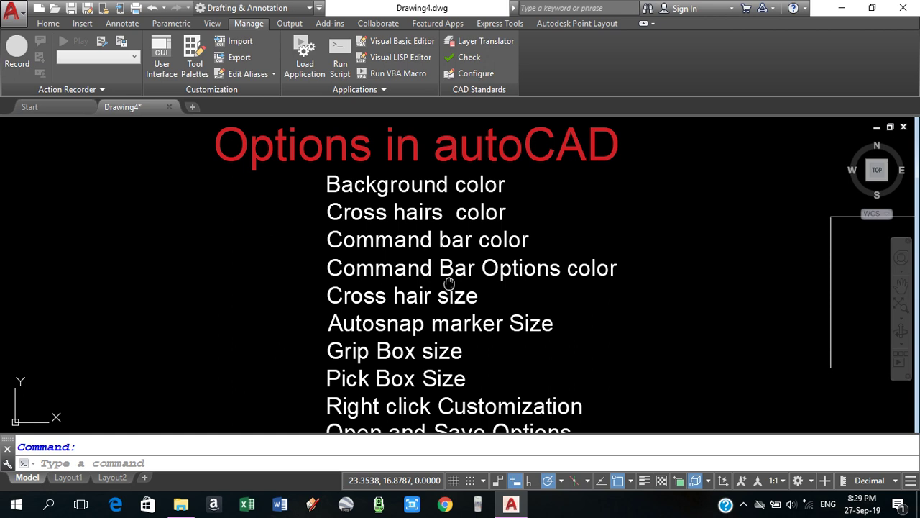
{"action": "middle_click_drag", "start_coordinate": [449, 279], "coordinate": [443, 272]}
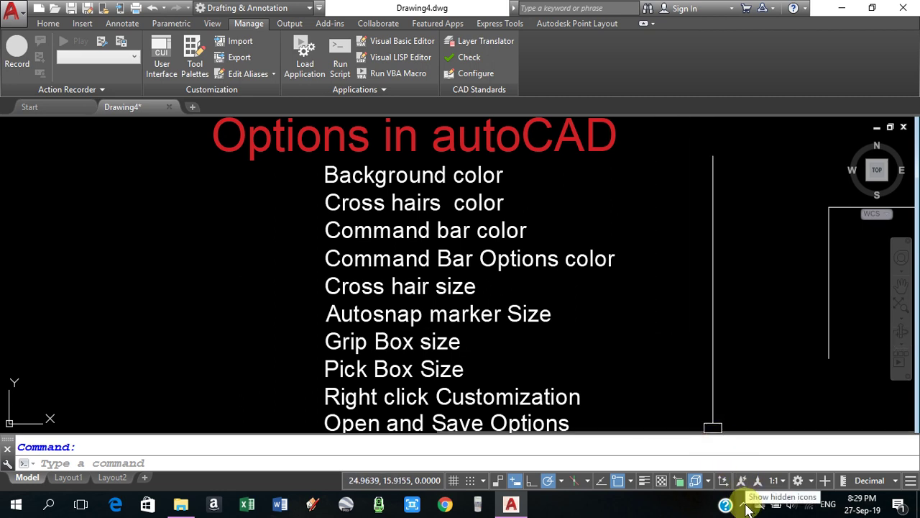
{"action": "left_click", "coordinate": [745, 505]}
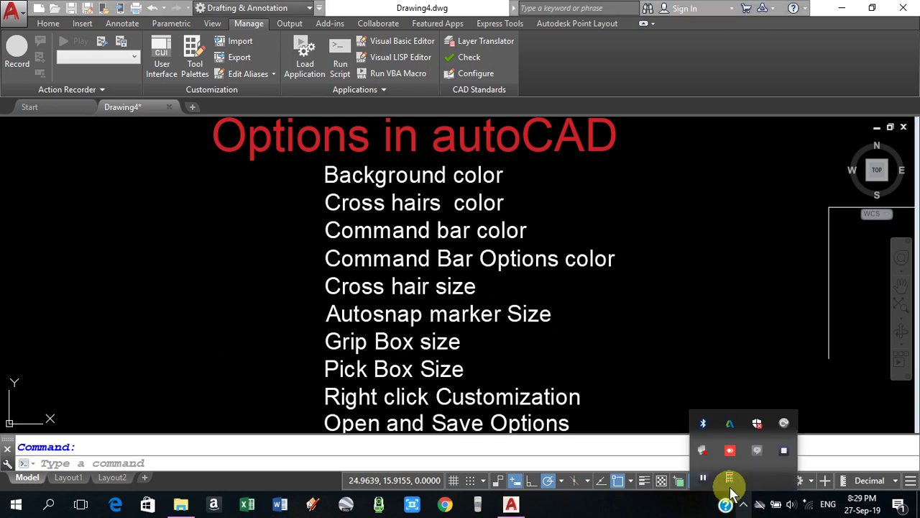